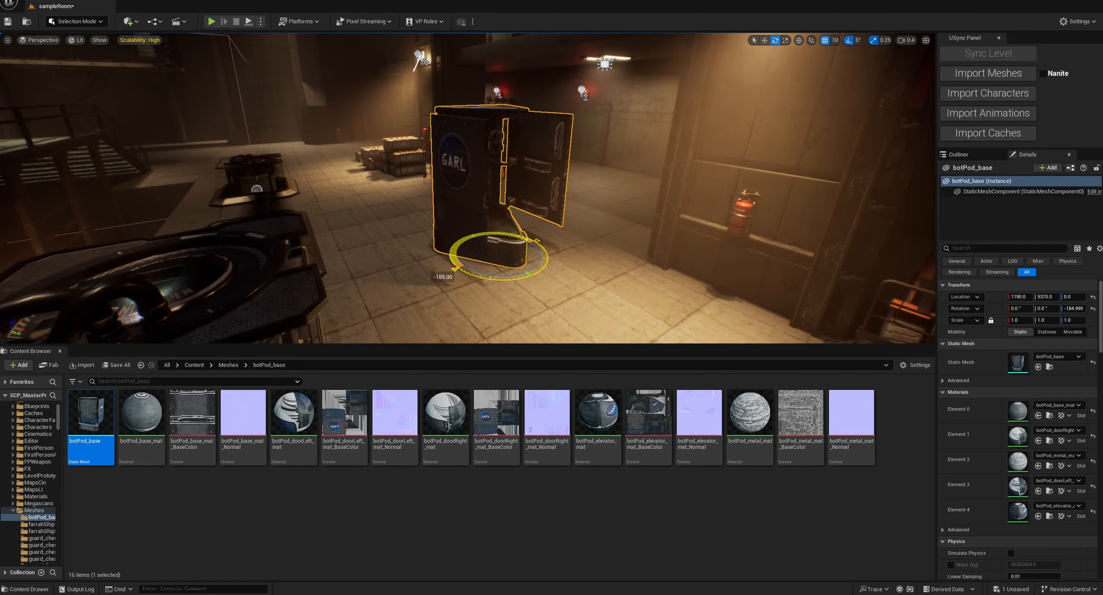
- Move the botPod_base pod across the room floor to about X 1050, Y 5480
key(w)
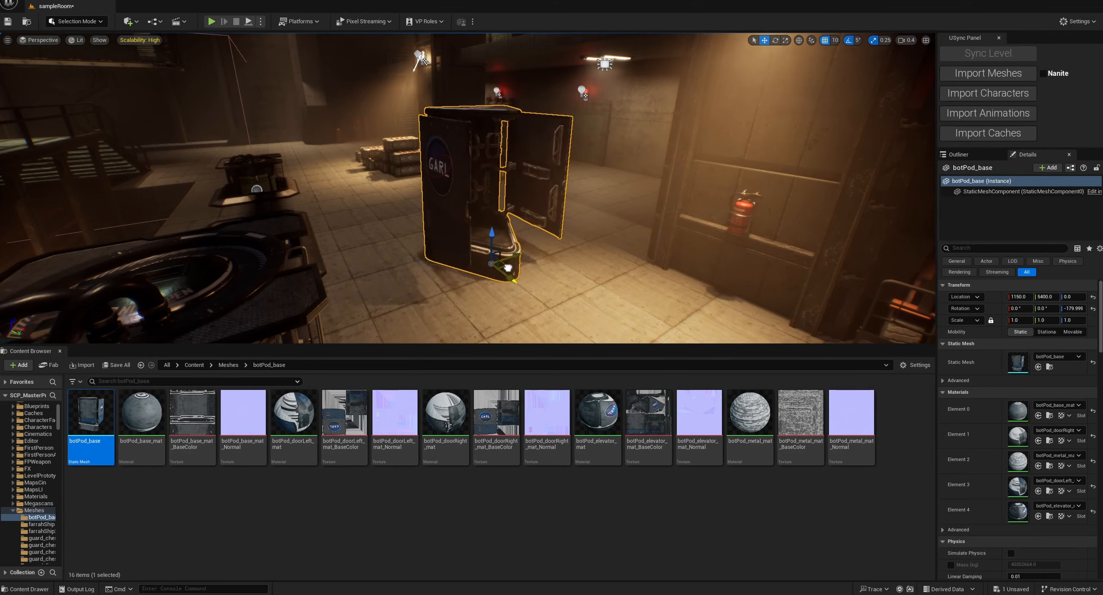
key(d)
right_drag(484, 297, 397, 328)
key(d)
right_drag(655, 293, 614, 272)
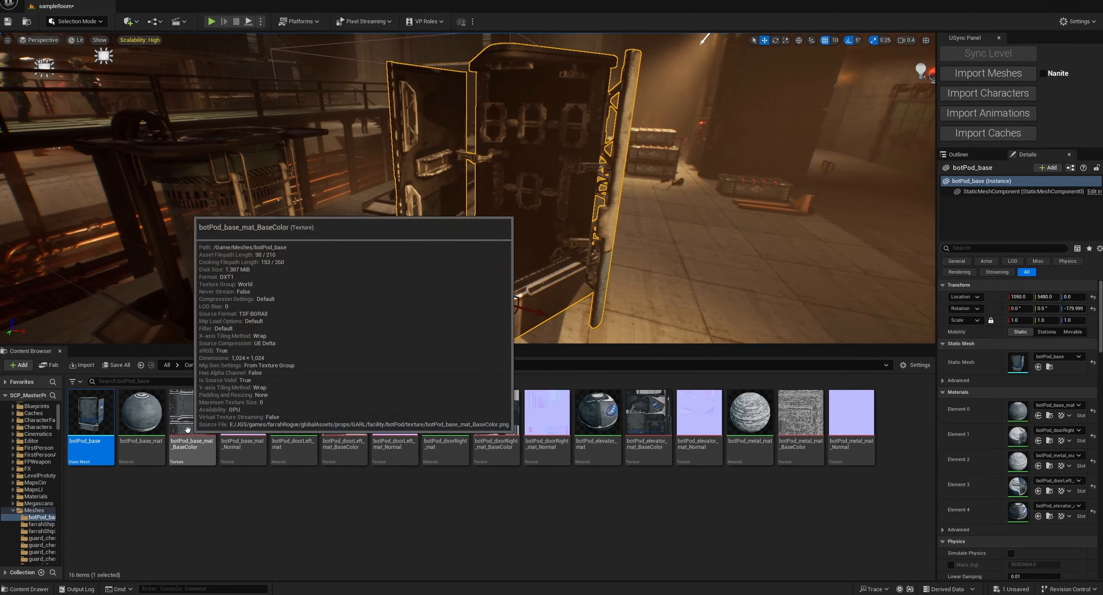
- Open the botPod_base_mat material in a maximized editor and examine its whole node graph
click(152, 416)
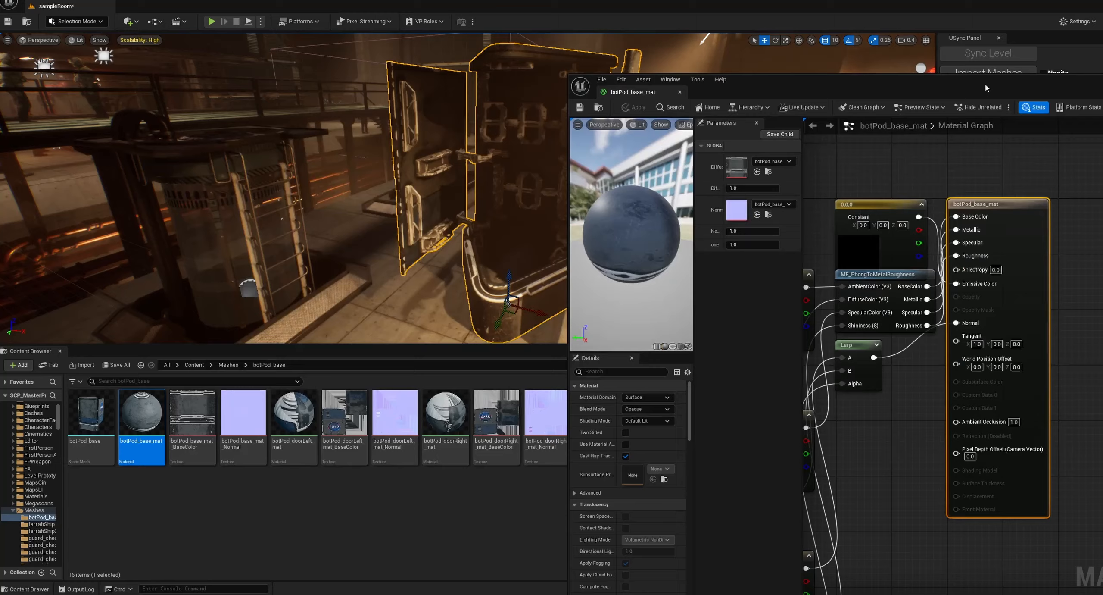
double_click(985, 84)
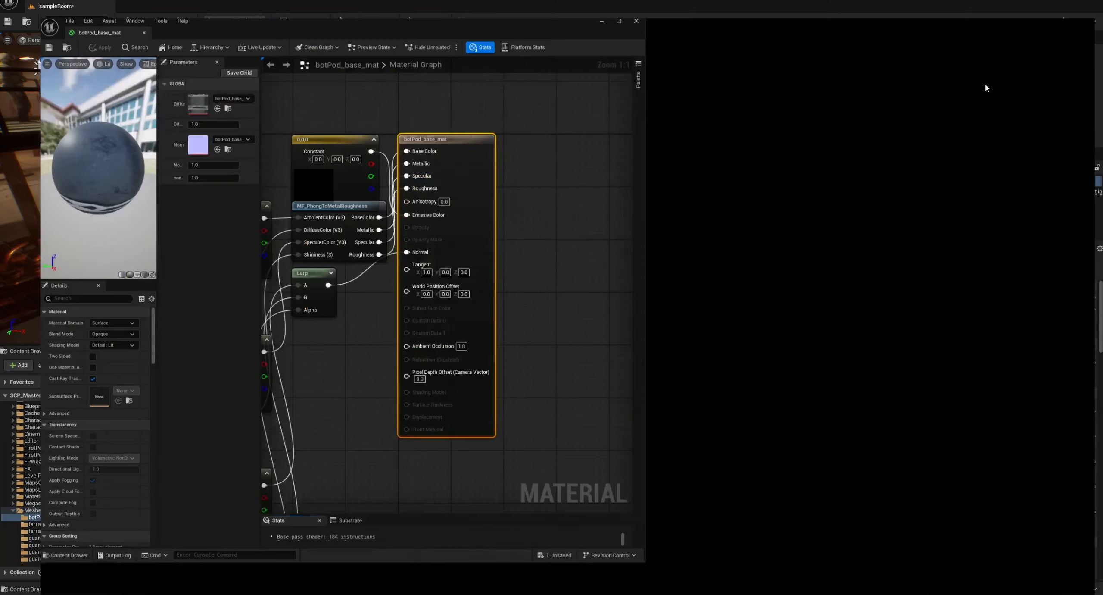
right_drag(573, 276, 762, 254)
scroll(762, 254, down, 3)
right_drag(668, 403, 722, 348)
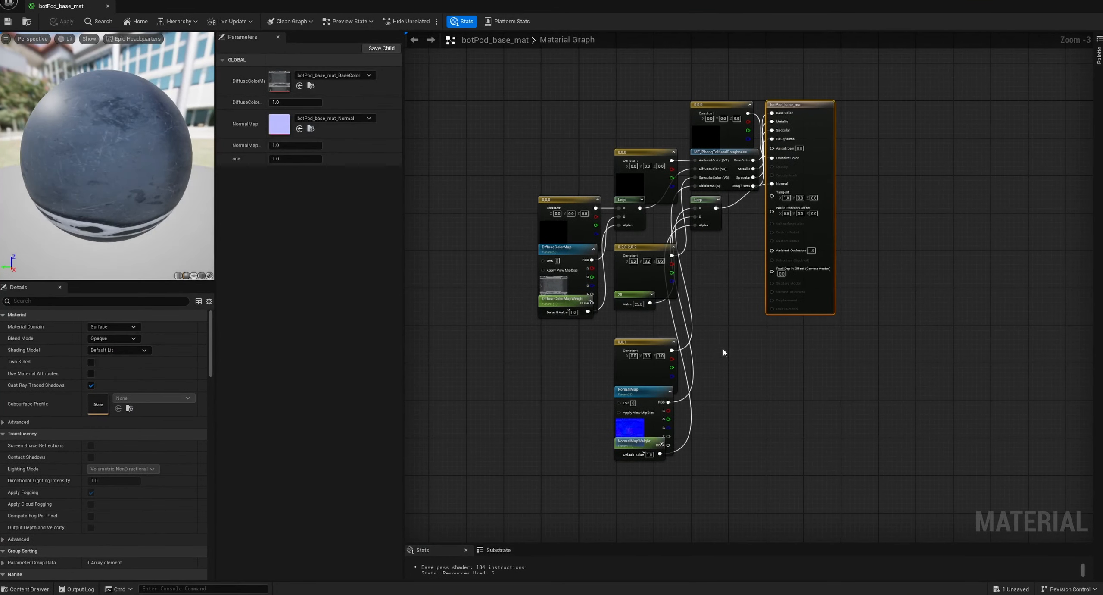
- Spread the material graph's nodes apart to expose their connections, and close the material without applying the changes
drag(679, 505, 551, 138)
drag(717, 105, 579, 86)
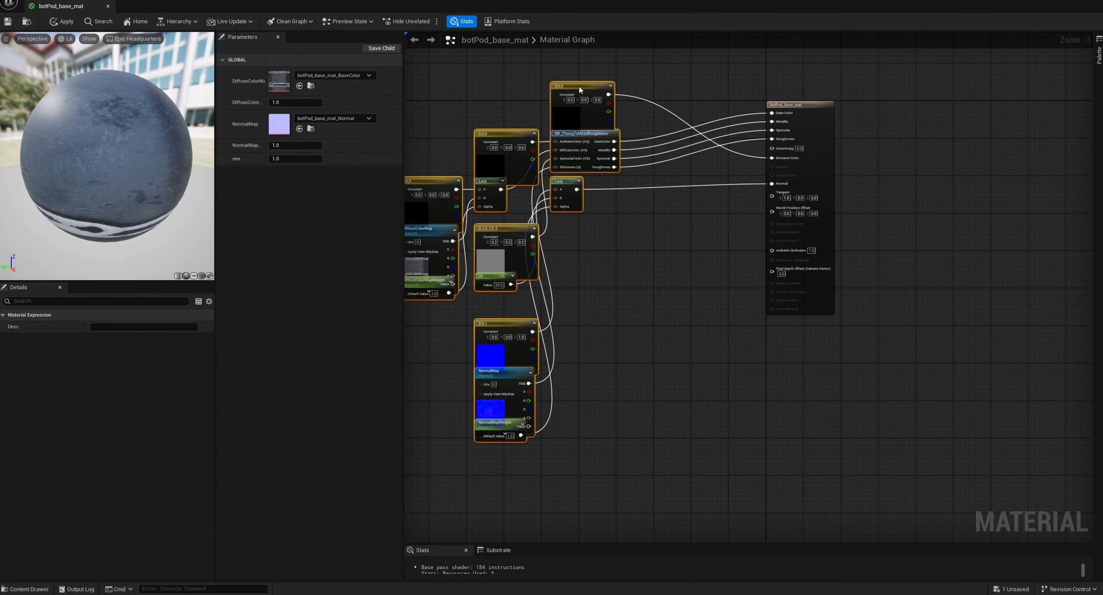
click(699, 61)
drag(592, 134, 688, 142)
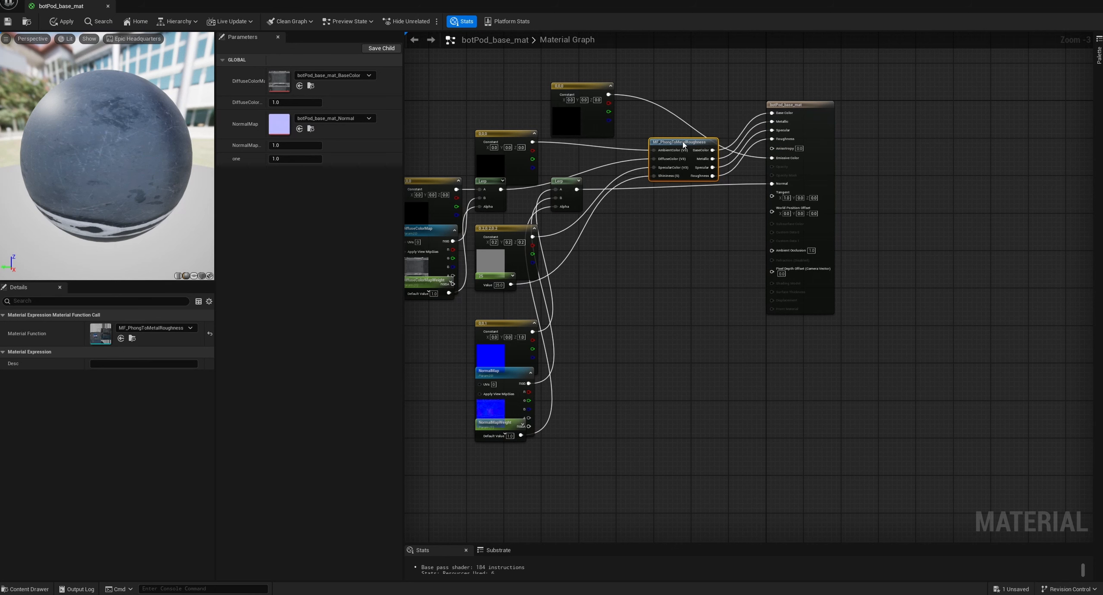
right_drag(443, 203, 603, 198)
drag(600, 231, 474, 206)
drag(697, 238, 810, 287)
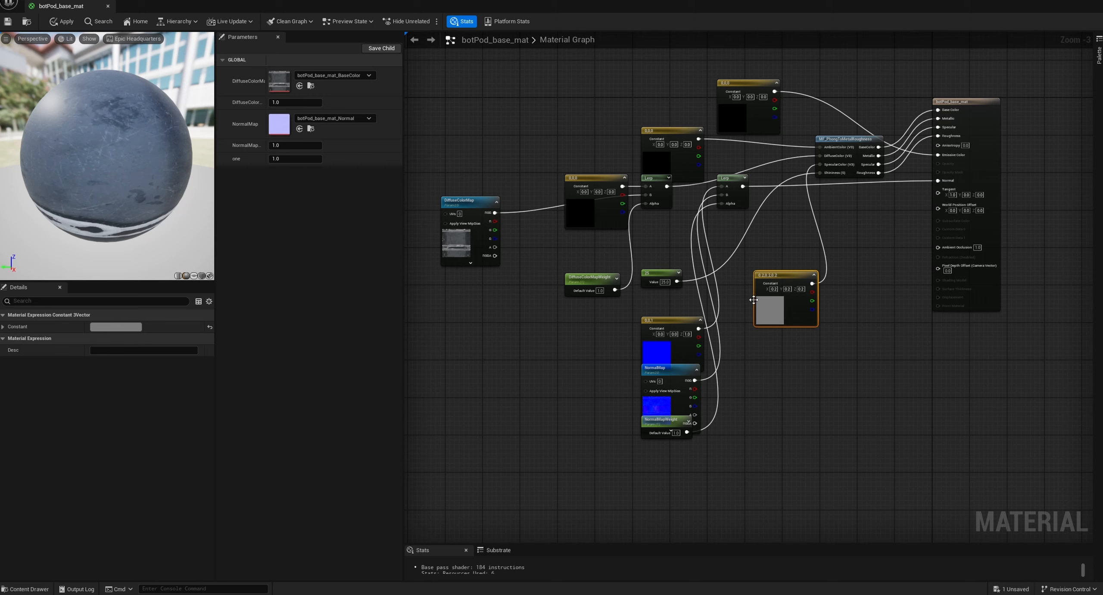
click(1094, 4)
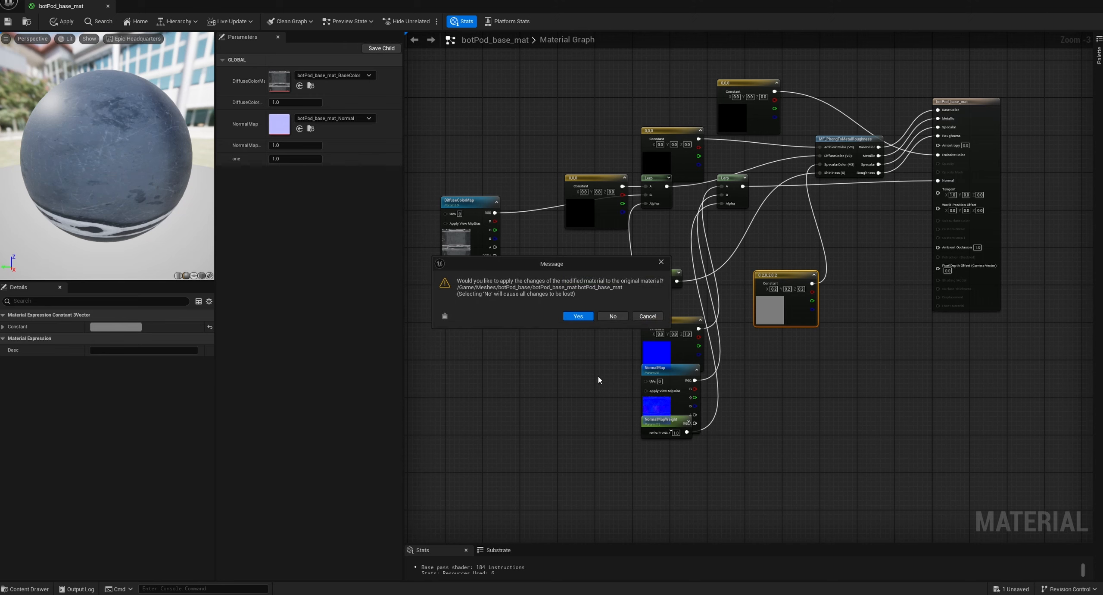
click(607, 316)
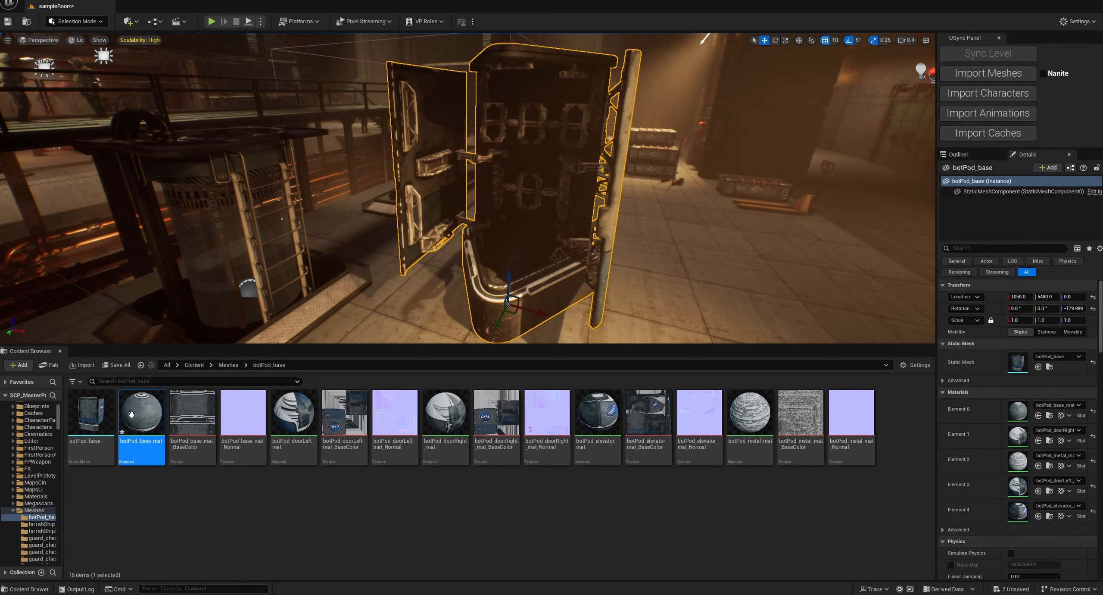
mouse_move(134, 414)
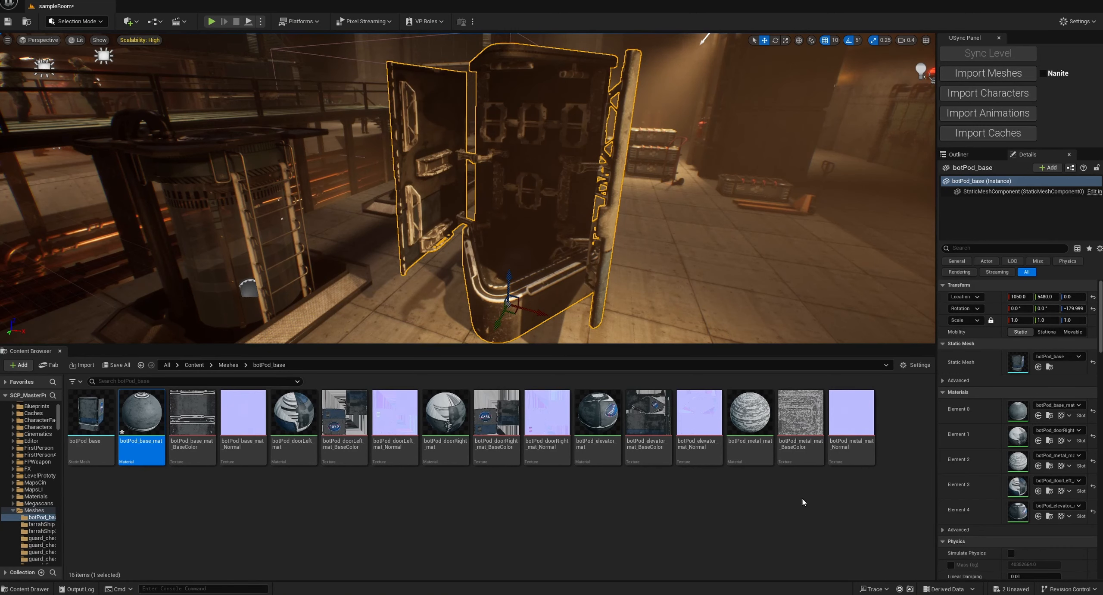
click(752, 488)
click(84, 421)
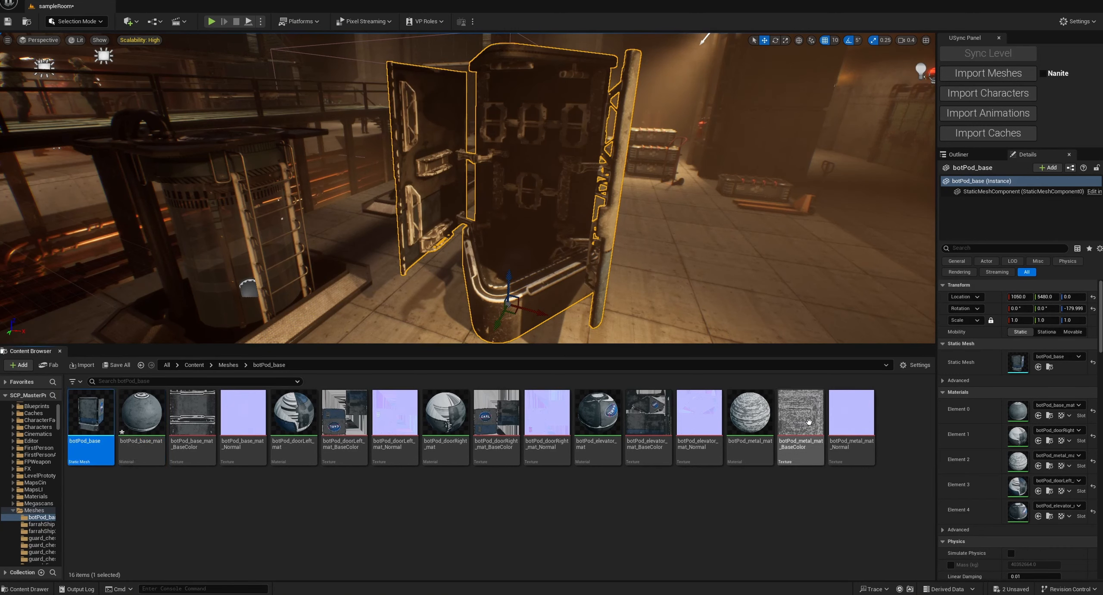
key(ctrl+a)
right_click(841, 415)
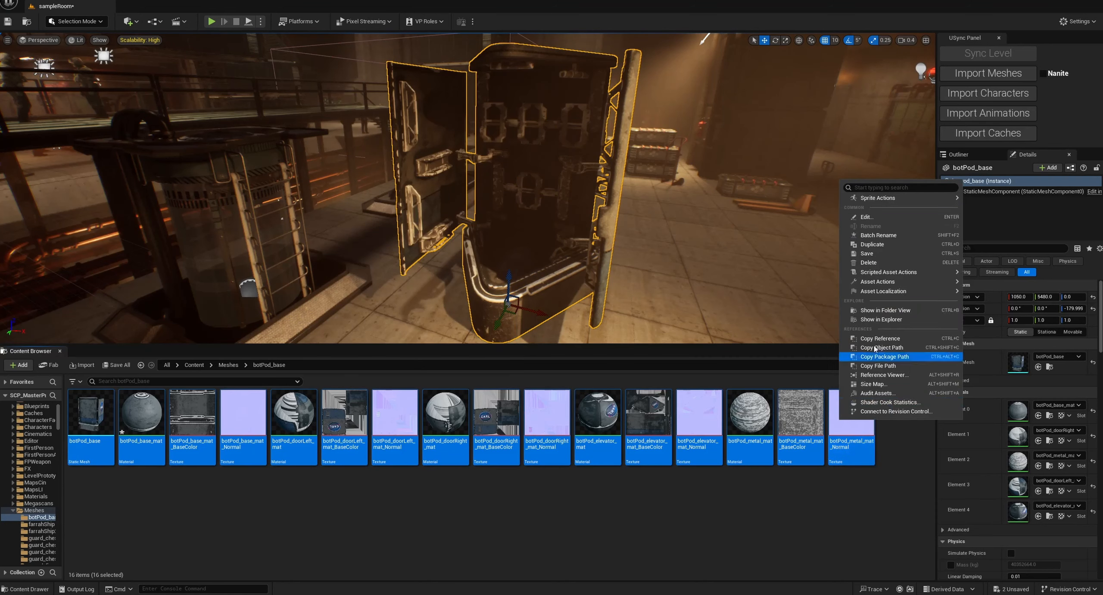
click(608, 496)
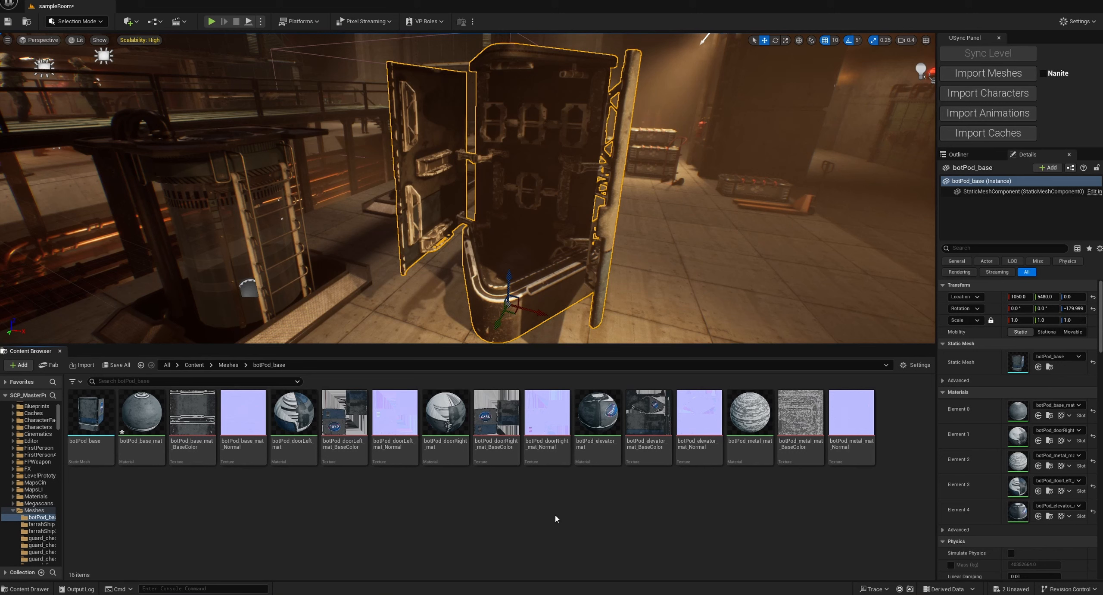
click(86, 416)
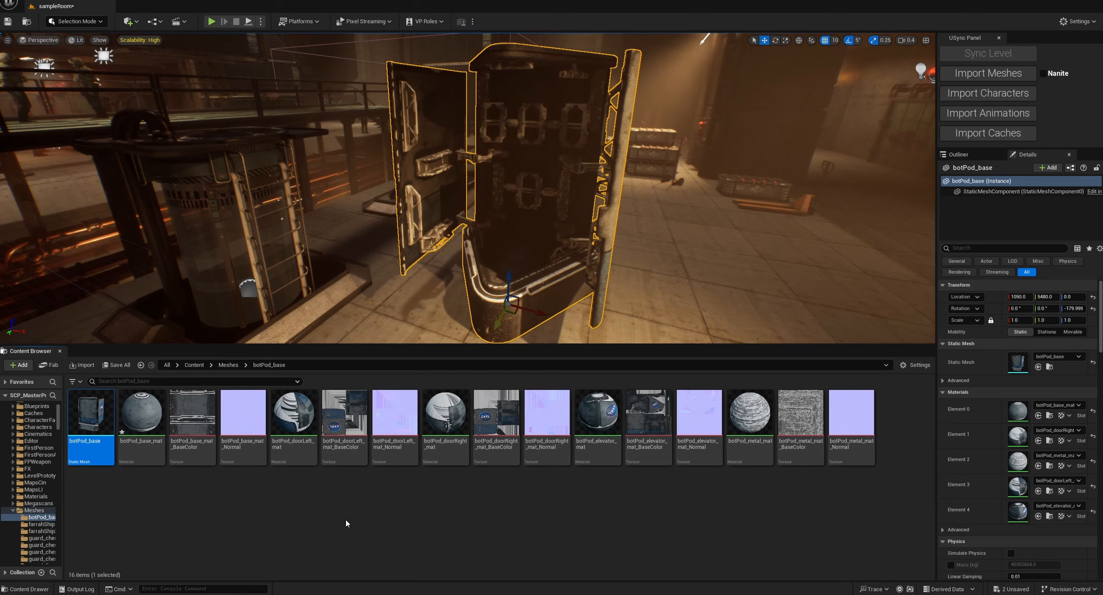
right_drag(509, 242, 560, 233)
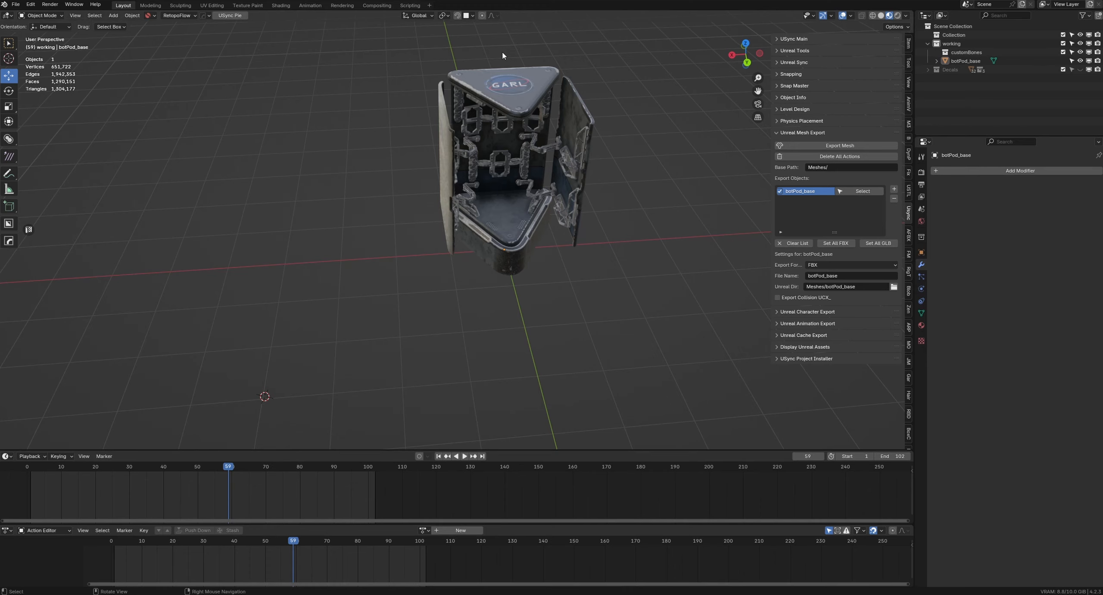
- Switch to Blender, select the botPod_base mesh and put it in Sculpt Mode
click(537, 235)
alt+drag(540, 244, 579, 257)
scroll(573, 241, up, 4)
mouse_move(549, 194)
alt+mouse_down()
mouse_move(526, 211)
mouse_move(511, 199)
mouse_move(516, 185)
mouse_move(538, 180)
alt+mouse_up()
key(Tab)
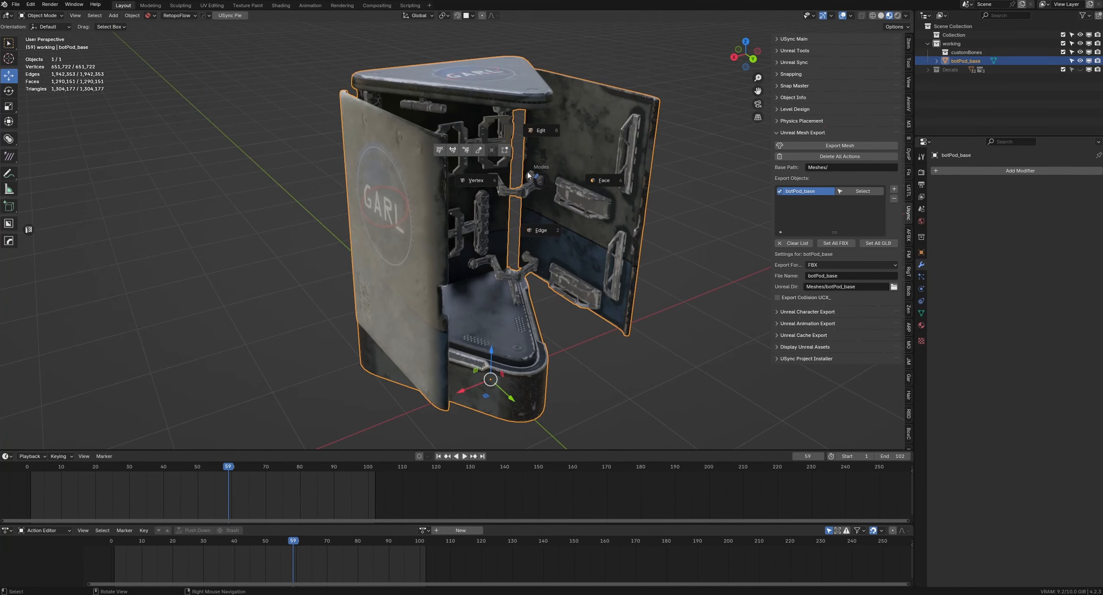
click(479, 150)
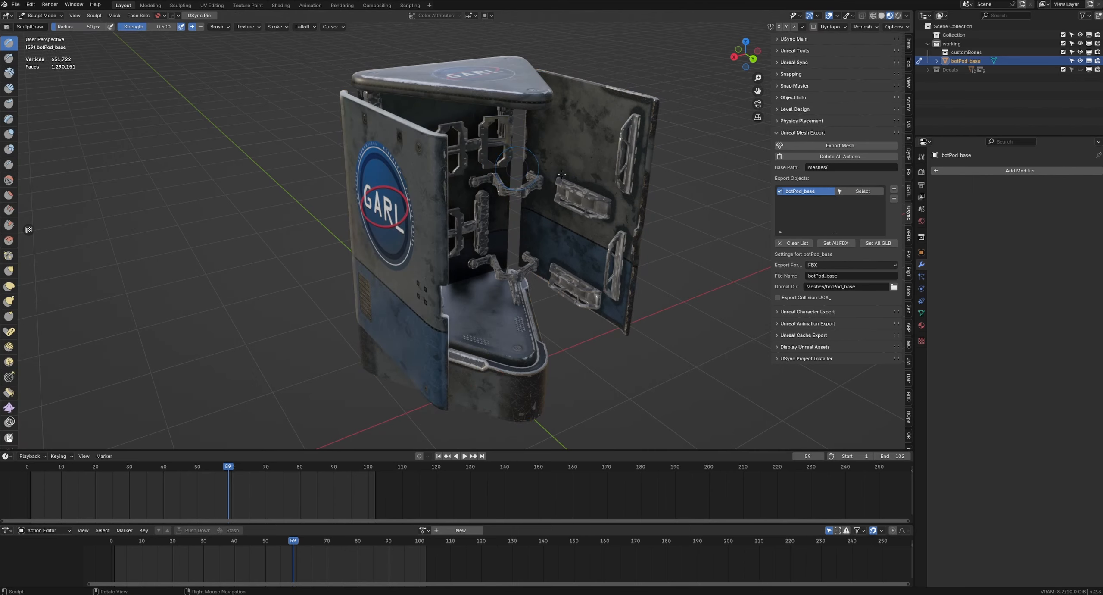
- Choose the Grab sculpt brush and enlarge its radius to about 385 px
alt+drag(503, 166, 485, 169)
scroll(495, 224, down, 2)
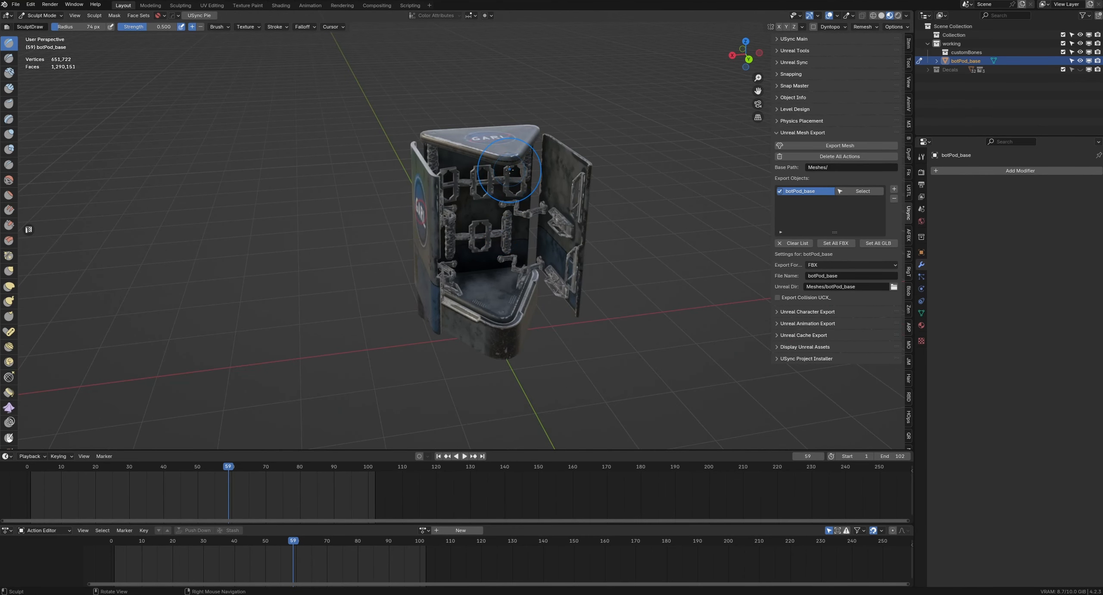
key(f)
click(9, 271)
key(f)
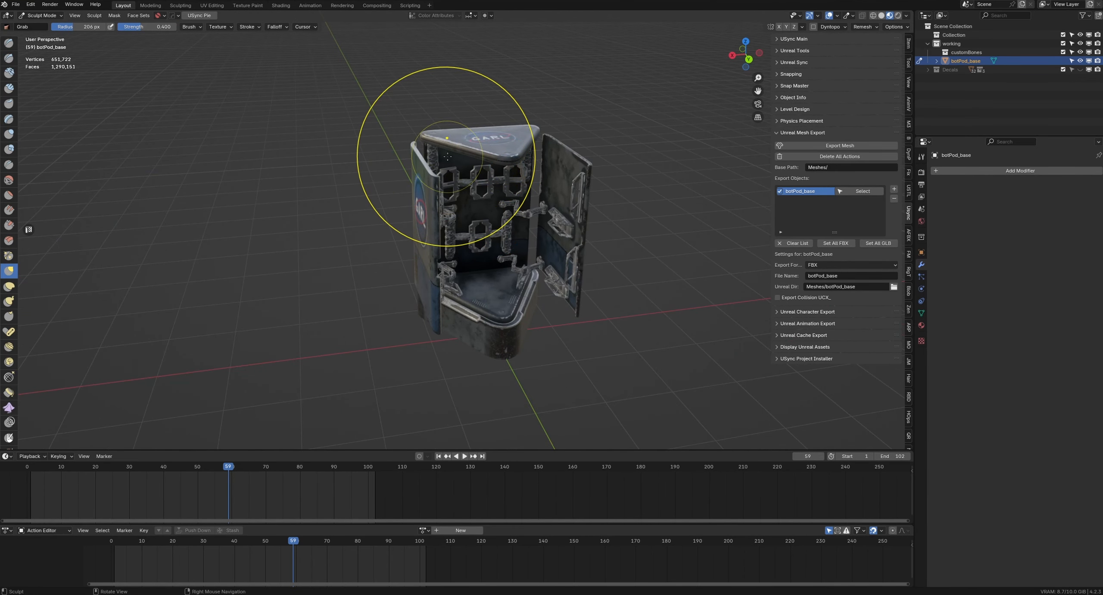
- Try to pull the pod's upper body and base out of shape with the Grab brush, and undo the strokes
drag(445, 160, 508, 250)
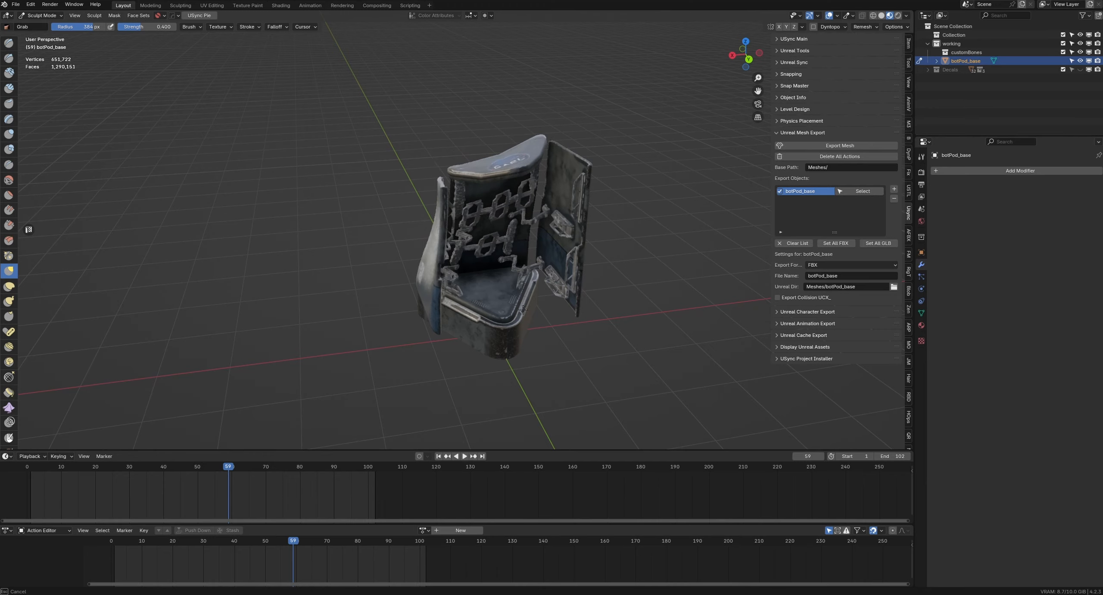
drag(525, 323, 534, 297)
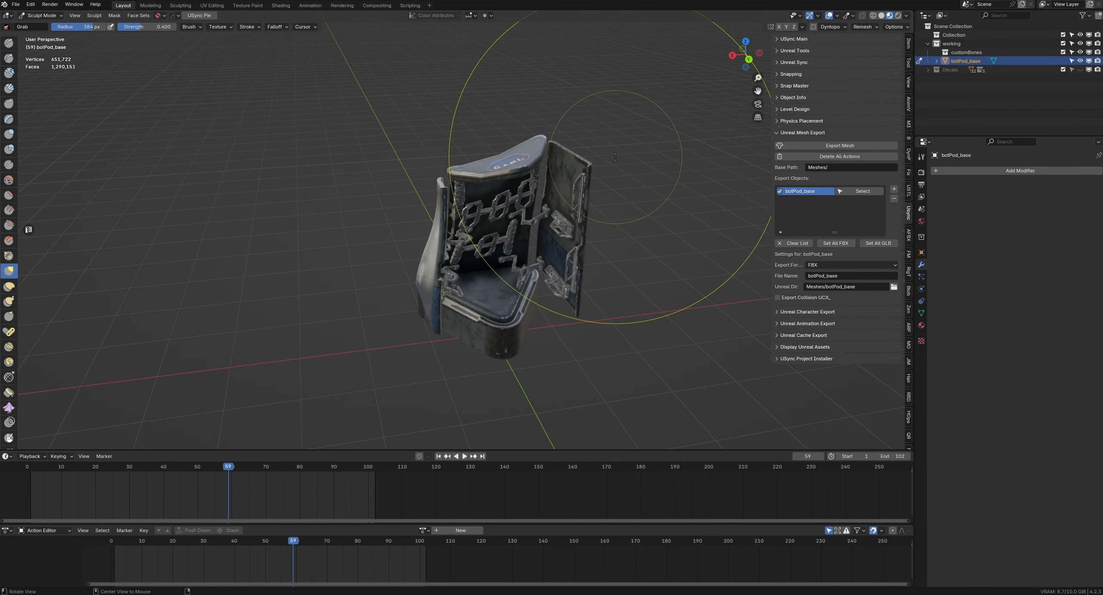
key(ctrl+z)
key(ctrl+z)
- Warp the pod's roof and doors visibly with several large Grab brush strokes
middle_drag(617, 157, 569, 159)
scroll(573, 172, up, 4)
shift+middle_drag(685, 255, 614, 196)
middle_drag(614, 196, 601, 195)
mouse_move(601, 195)
mouse_down()
mouse_move(566, 190)
mouse_move(585, 187)
mouse_move(564, 124)
mouse_move(535, 155)
mouse_up()
drag(339, 99, 326, 107)
drag(310, 69, 338, 159)
middle_drag(388, 229, 517, 242)
scroll(519, 244, down, 2)
- Return the warped pod to Object Mode, deselect it and export the botPod_base mesh as FBX
key(Tab)
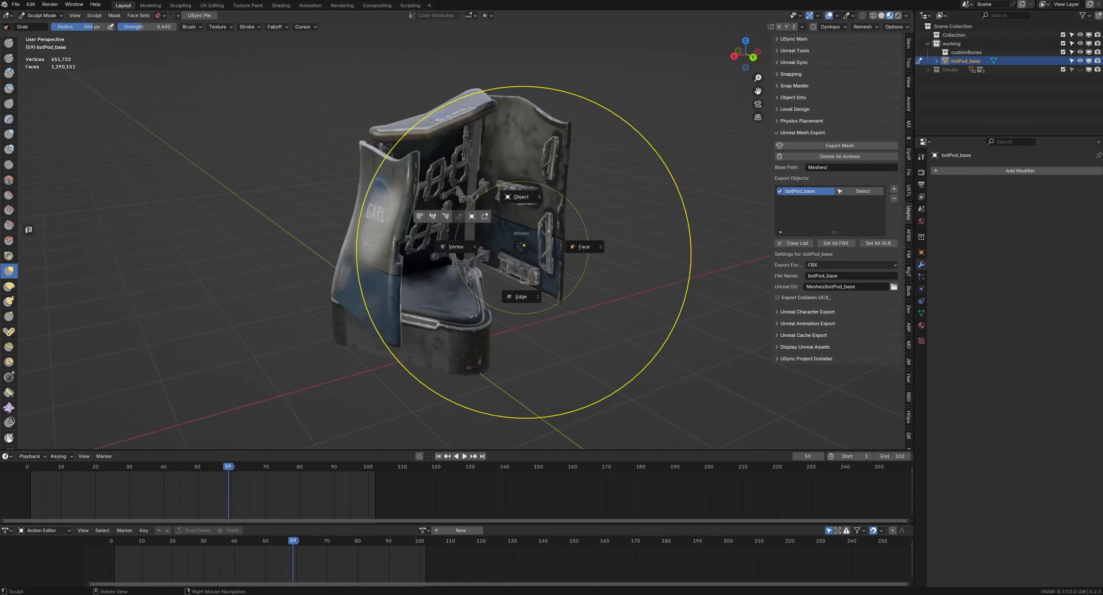
click(534, 200)
key(alt+a)
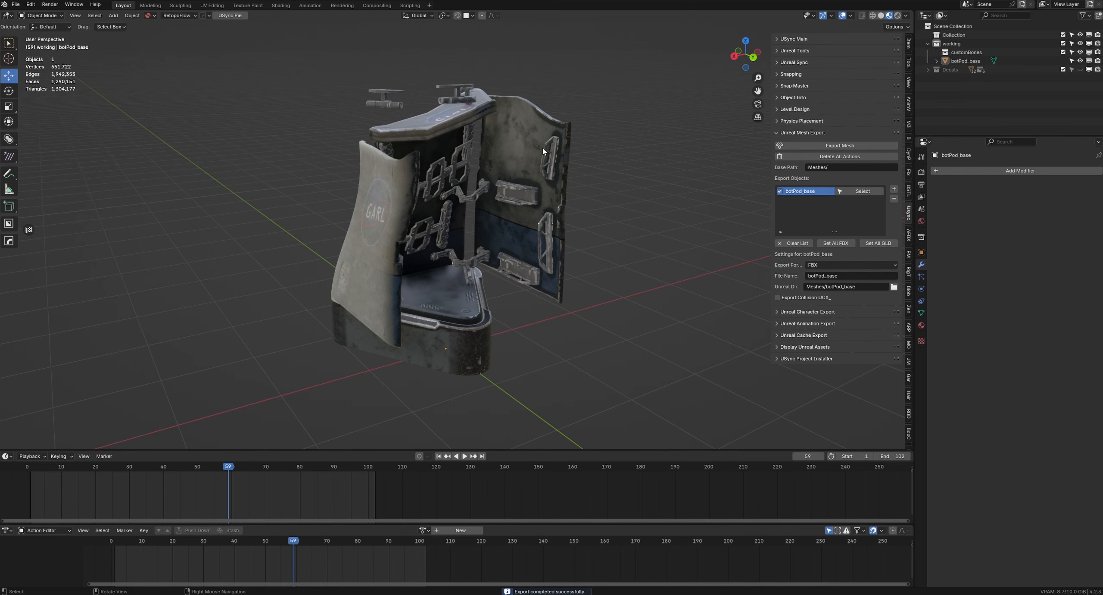
- Switch to Unreal Engine, import the re-exported mesh and inspect the updated pod in the level
key(alt+Tab)
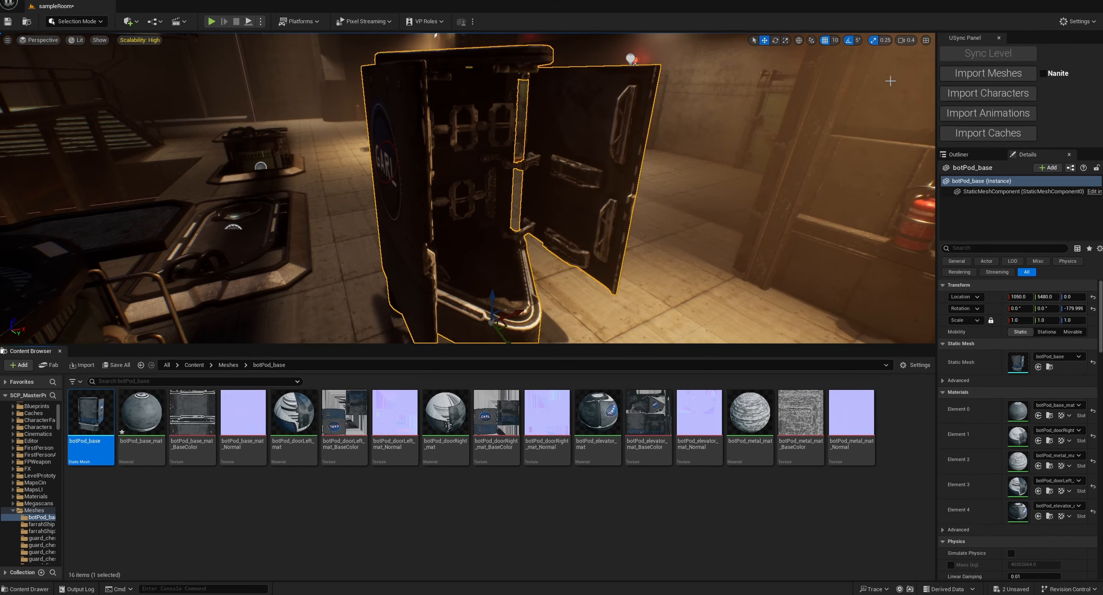
click(1012, 77)
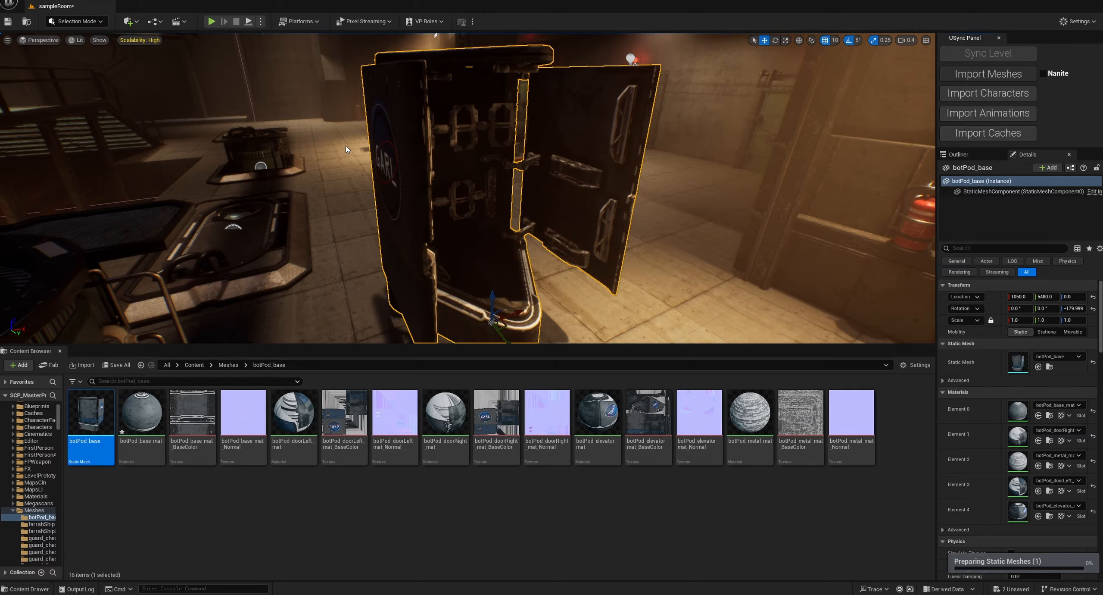
right_drag(510, 171, 483, 168)
key(d)
key(s)
scroll(423, 162, up, 3)
key(a)
key(d)
scroll(483, 207, up, 3)
key(a)
key(d)
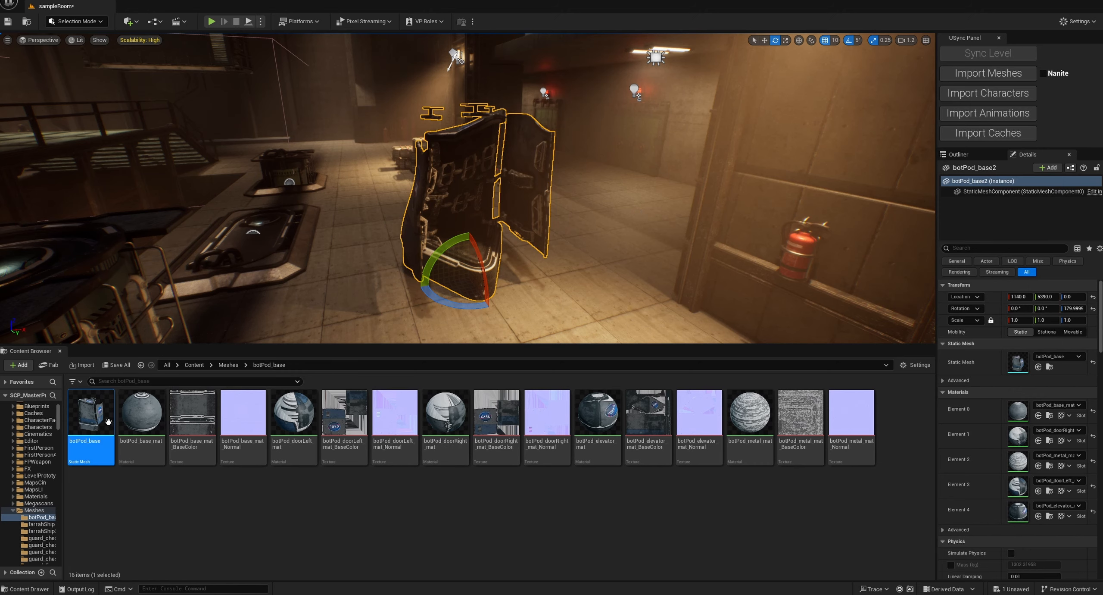
- Open the botPod_base static mesh in its editor and display its simple collision
double_click(91, 414)
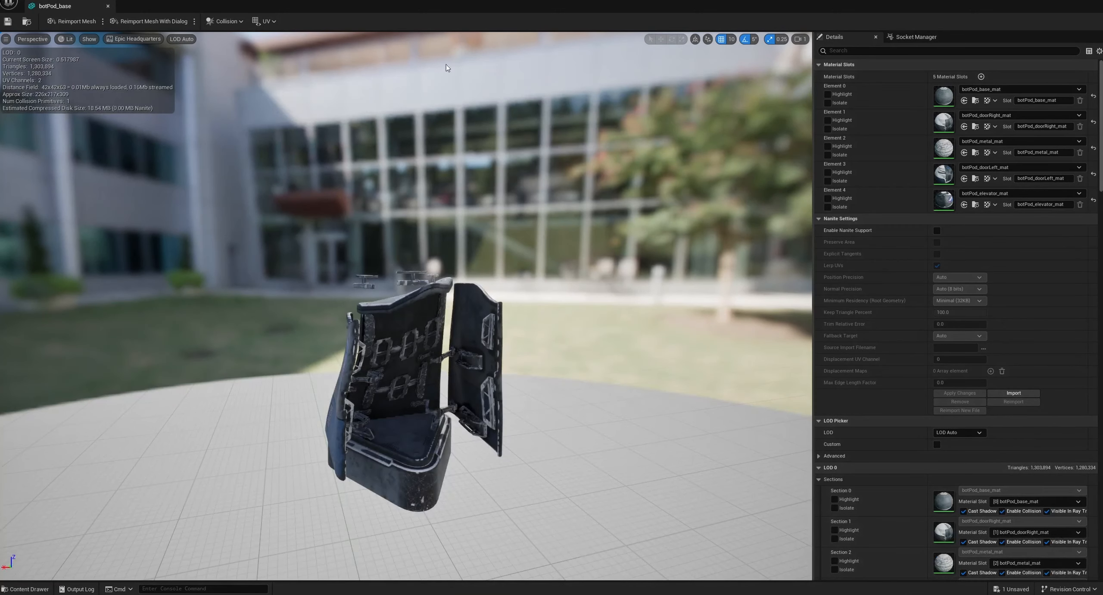
click(89, 39)
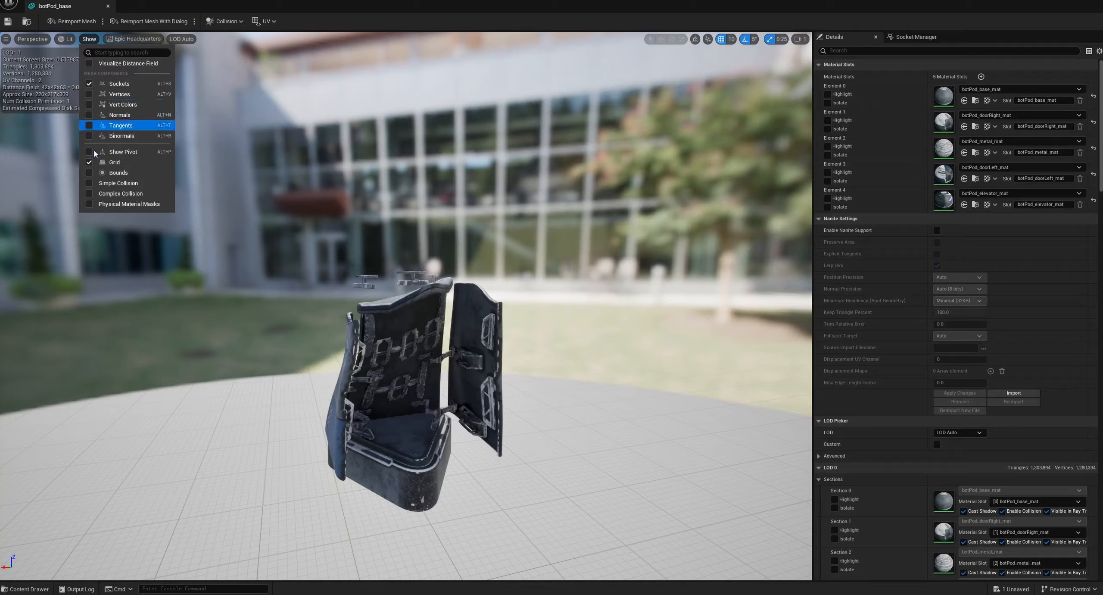
click(119, 183)
right_drag(608, 296, 709, 544)
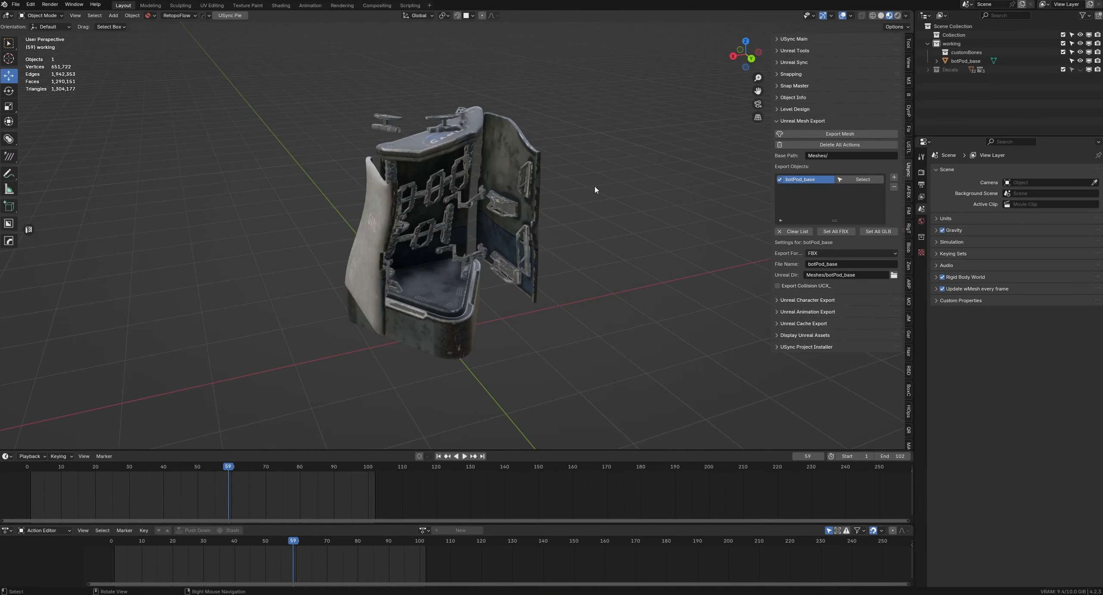
- Switch to Blender, add a cube mesh and reset its transform
middle_drag(594, 186, 561, 197)
key(shift+a)
mouse_move(559, 234)
click(601, 251)
key(u)
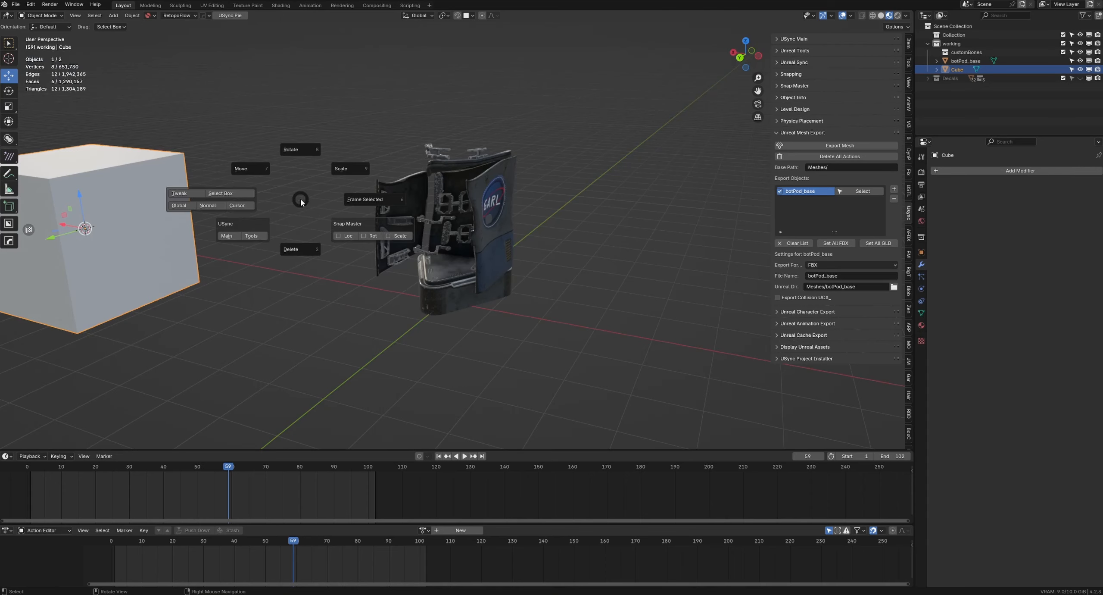
click(256, 237)
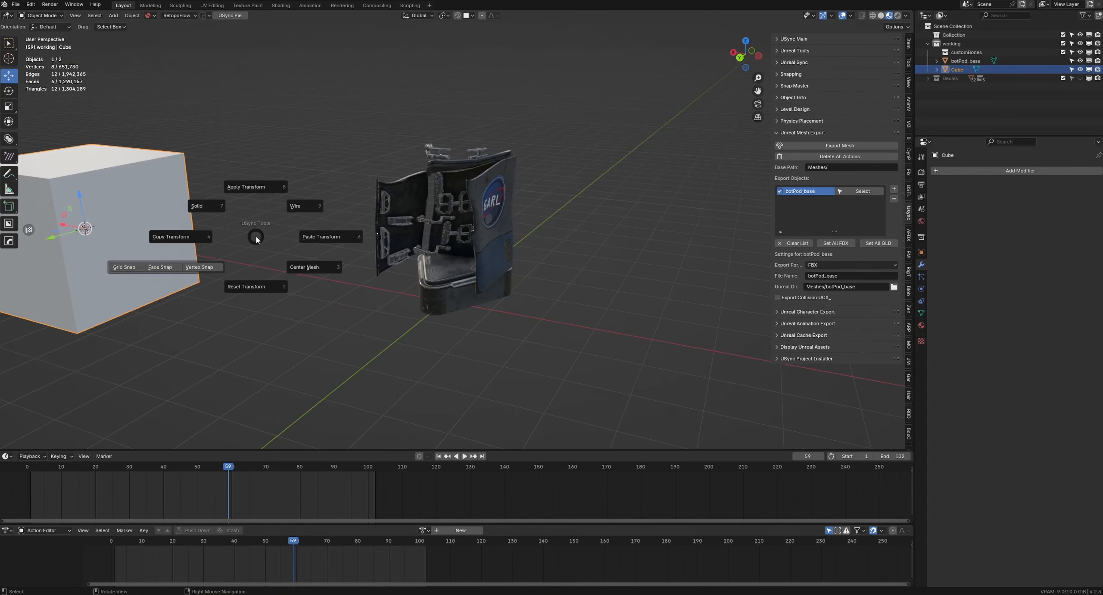
click(258, 289)
- Raise the cube's bottom face about 0.99 m along Z so it meets the underside of the pod
middle_drag(528, 336, 513, 272)
scroll(501, 210, up, 4)
key(ctrl+Tab)
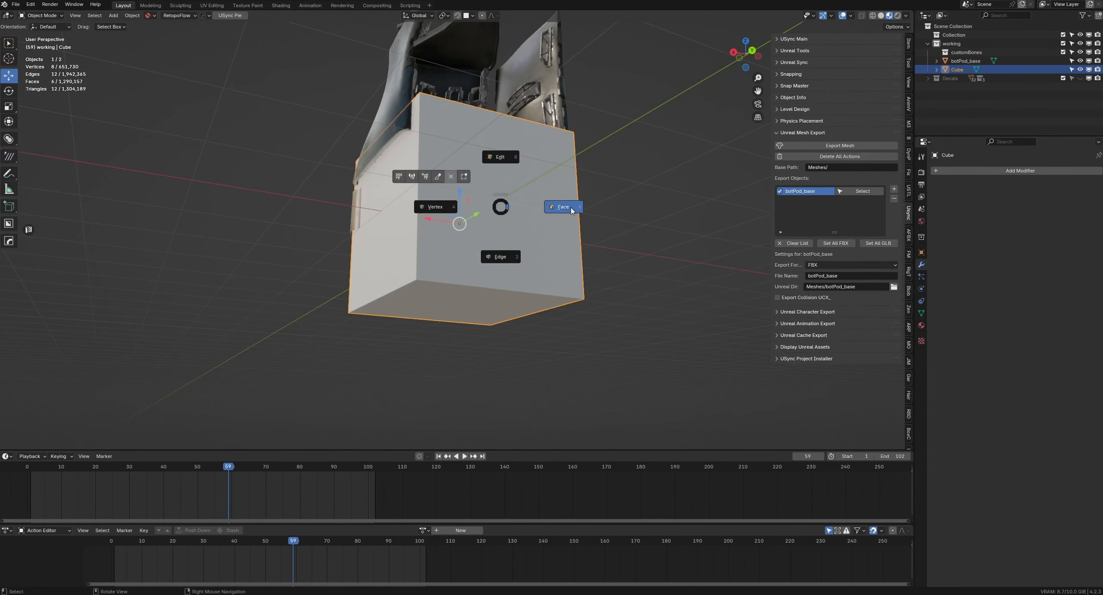
click(562, 207)
click(464, 302)
drag(460, 275, 470, 189)
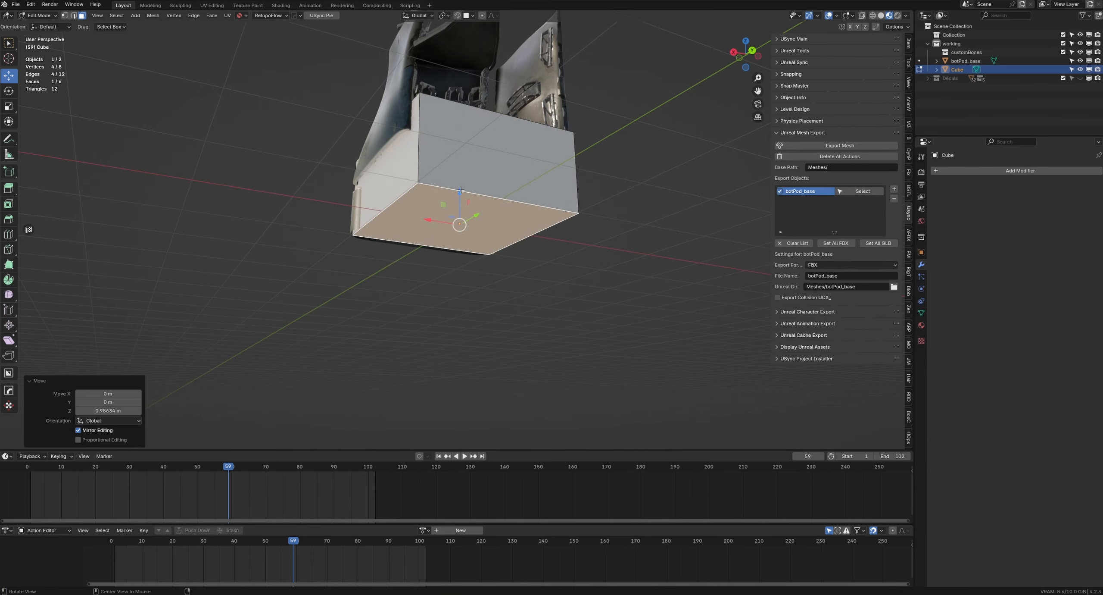
middle_drag(470, 189, 224, 43)
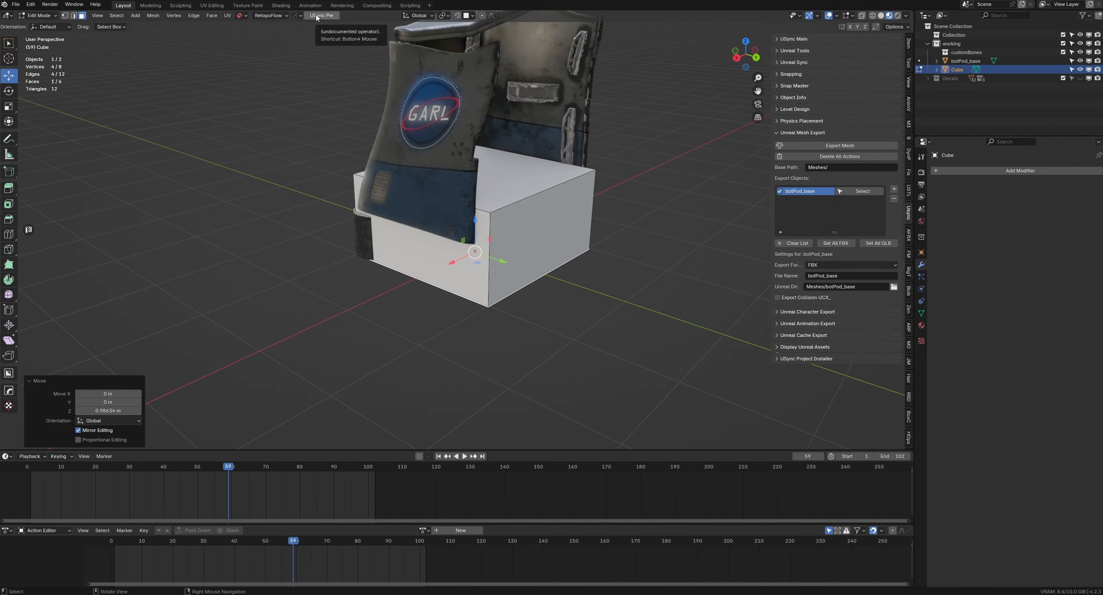
- Bevel two vertical edges of the cube on the pod's open side so the block follows the pod's footprint
middle_drag(589, 276, 567, 285)
key(Tab)
click(562, 347)
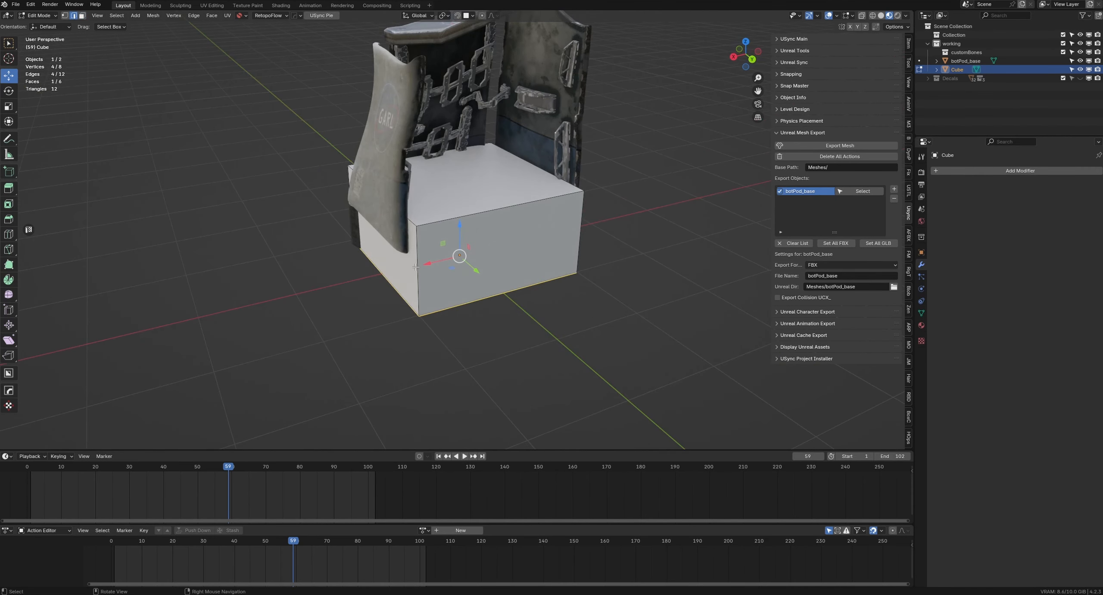
click(416, 267)
shift+click(595, 226)
middle_drag(596, 226, 593, 230)
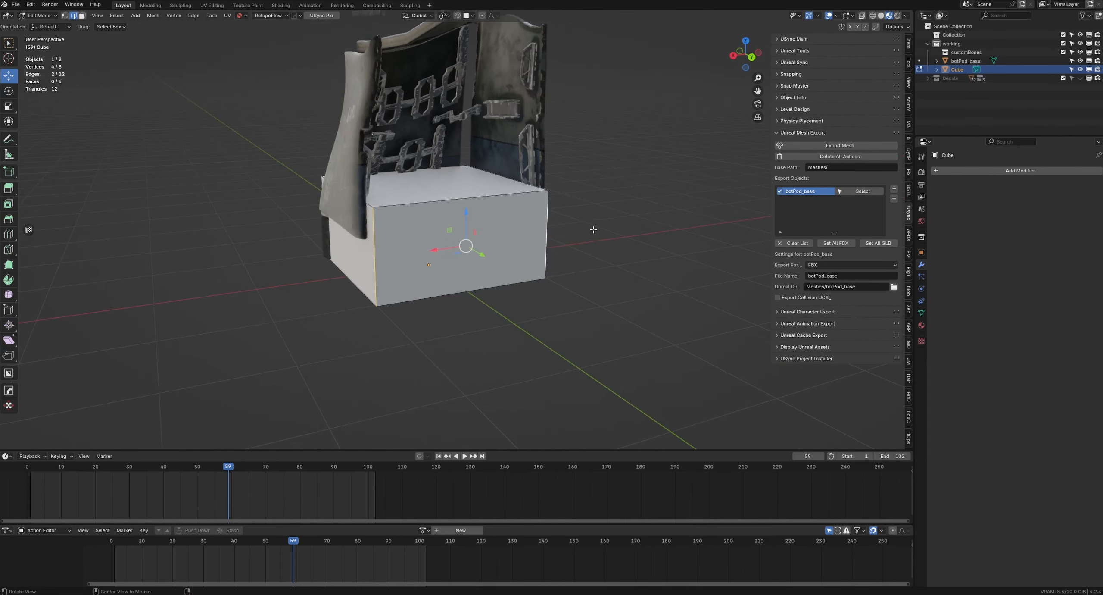
key(ctrl+b)
click(448, 248)
middle_drag(448, 248, 473, 244)
- Raise the block's top face about 1.91 m along Z to cover the pod's height, and return to Object Mode
key(Tab)
click(480, 189)
click(458, 189)
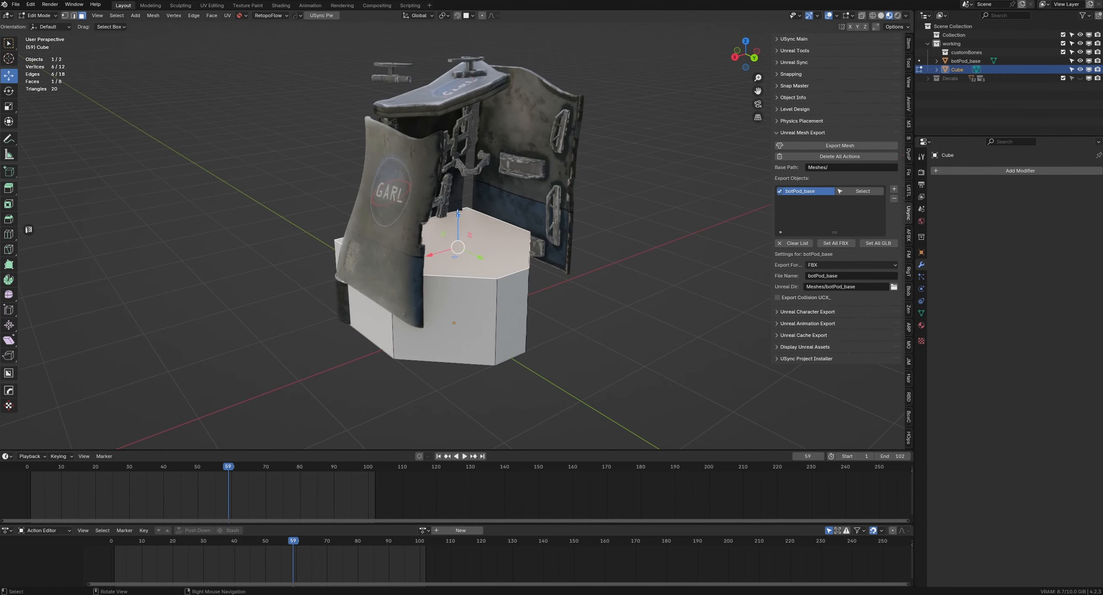
drag(457, 213, 457, 73)
middle_drag(560, 185, 483, 188)
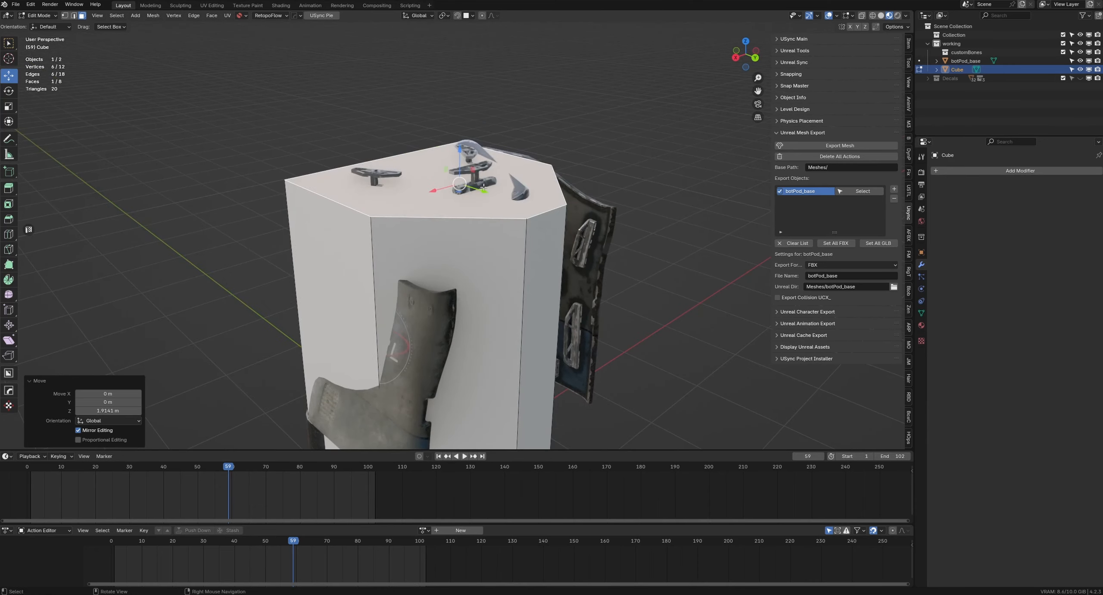
click(483, 187)
ctrl+middle_drag(629, 229, 559, 288)
key(Tab)
click(557, 242)
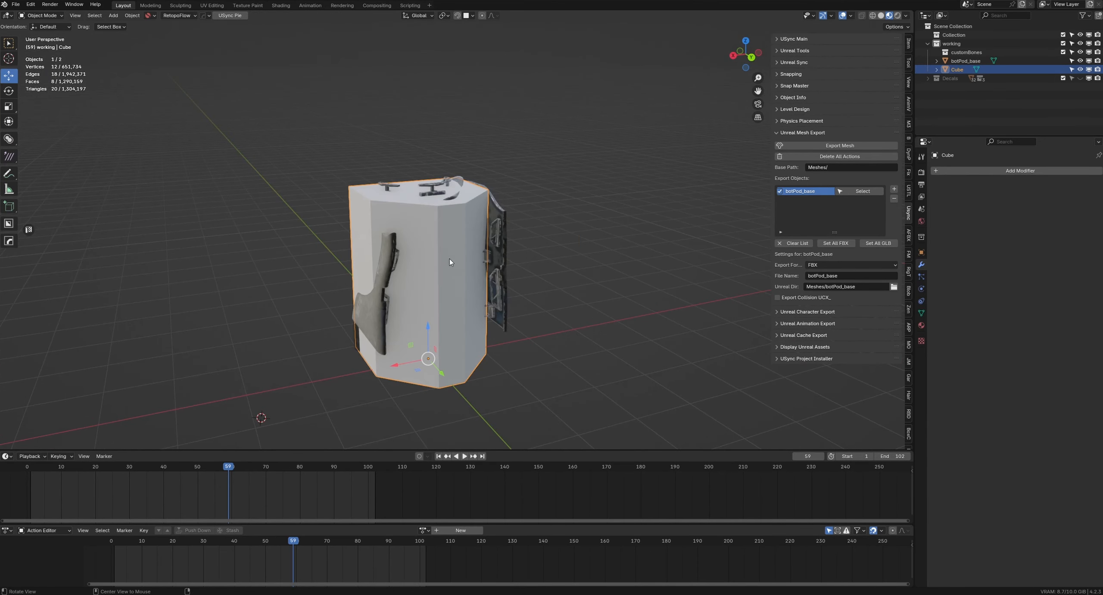
middle_drag(431, 261, 478, 224)
ctrl+middle_drag(478, 224, 537, 186)
click(620, 196)
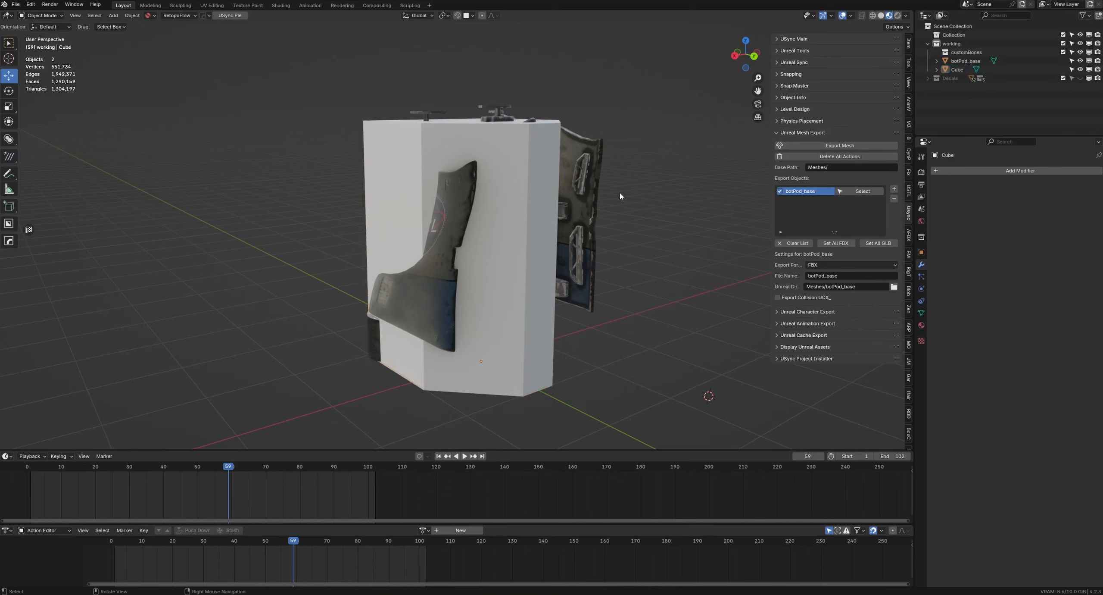
- Parent the cube to botPod_base using the Object (Without Inverse) option
click(507, 182)
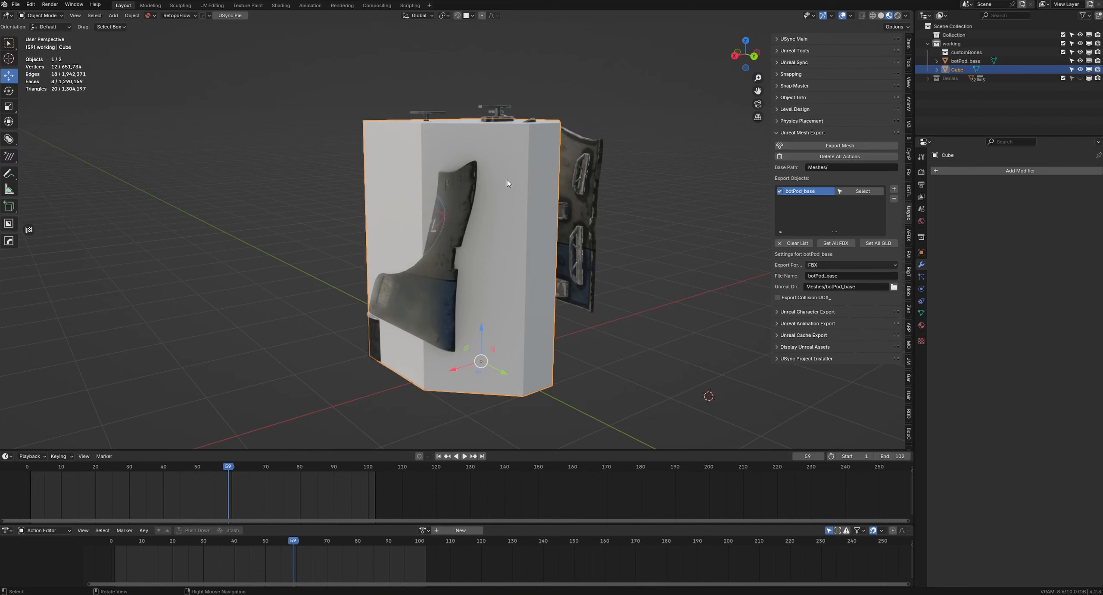
shift+click(583, 191)
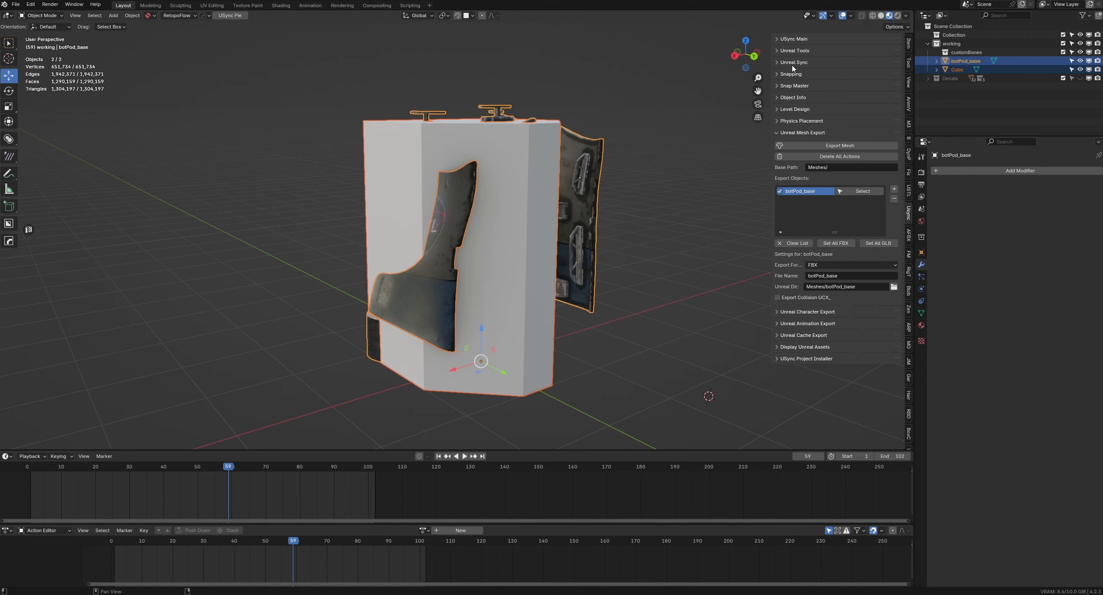
click(795, 50)
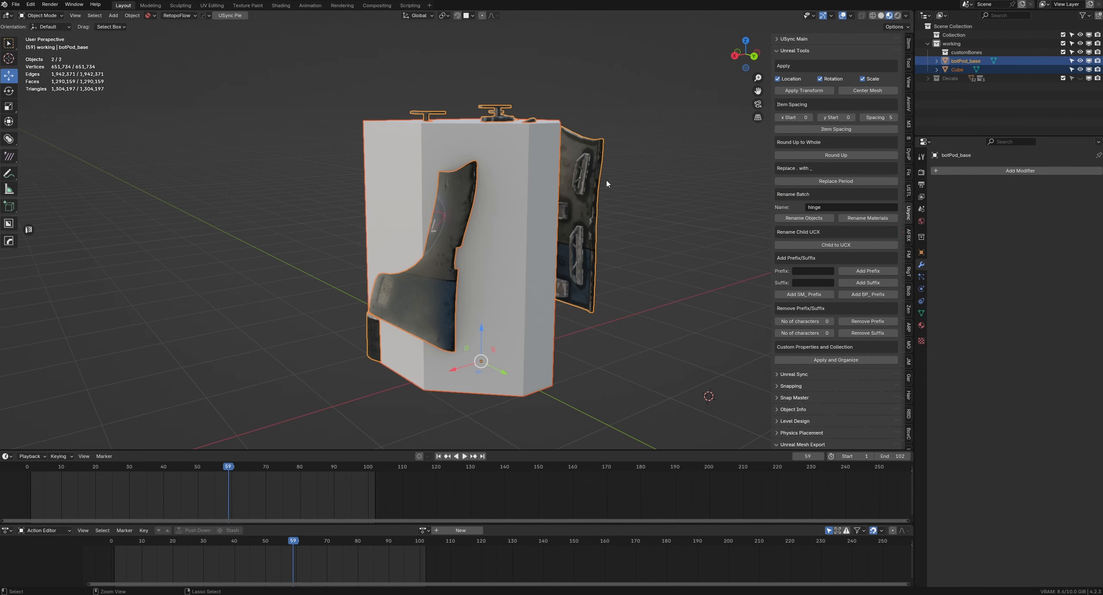
key(ctrl+p)
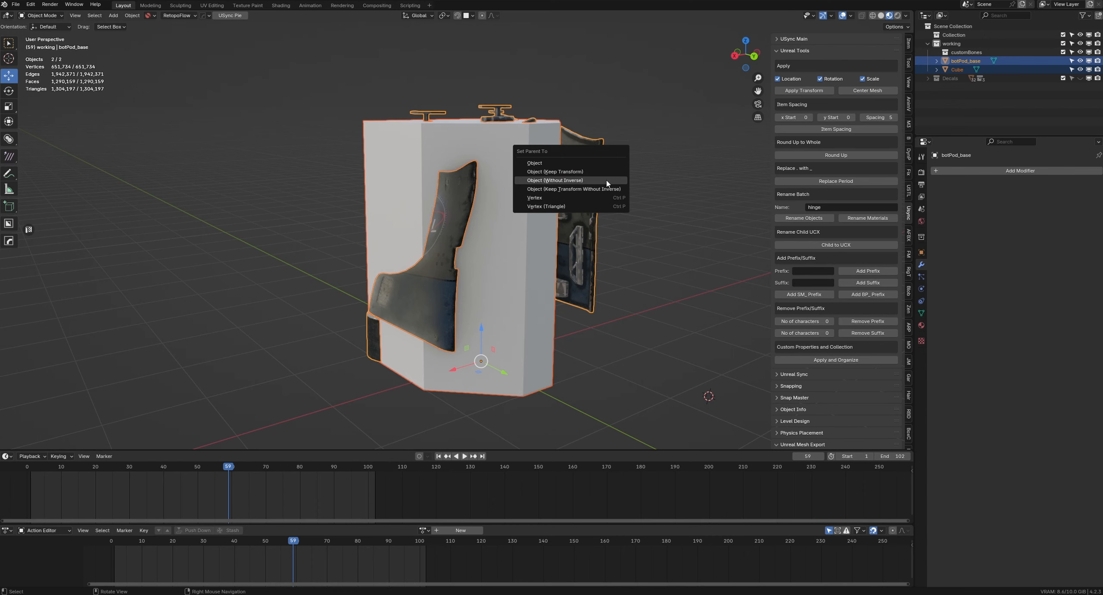
click(607, 181)
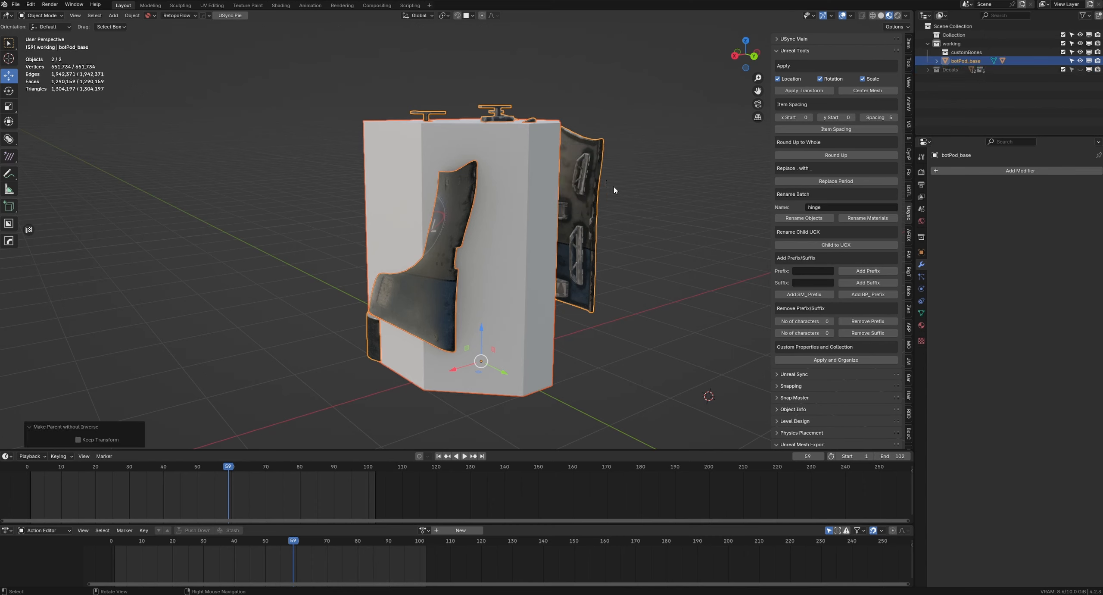
- Convert botPod_base's child block into its UCX collision mesh with Child to UCX and check it around the pod
click(587, 241)
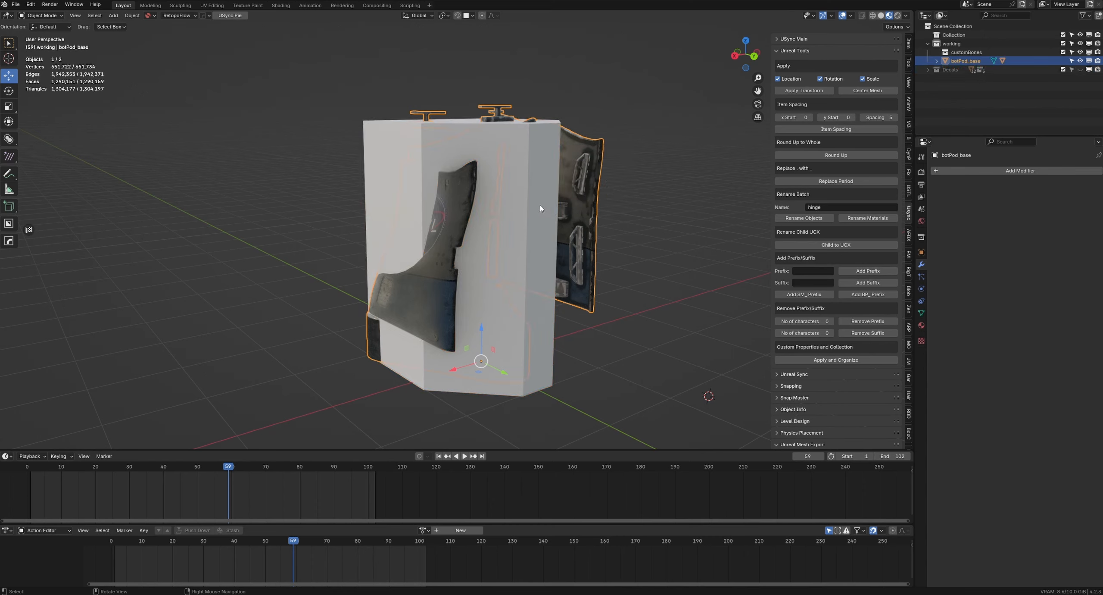
click(839, 244)
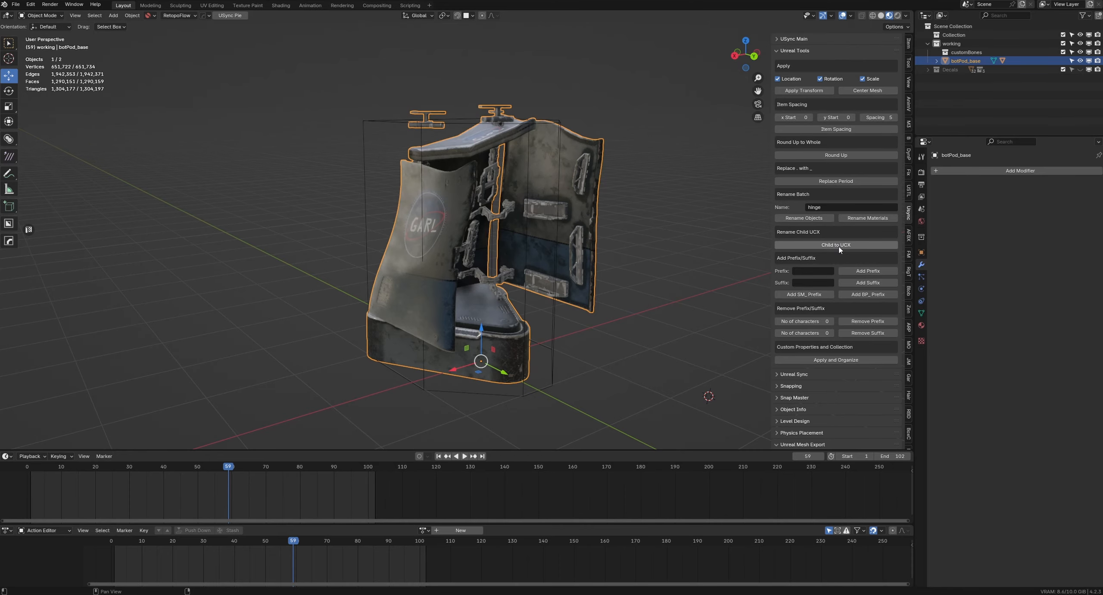
click(369, 117)
middle_drag(369, 118, 530, 207)
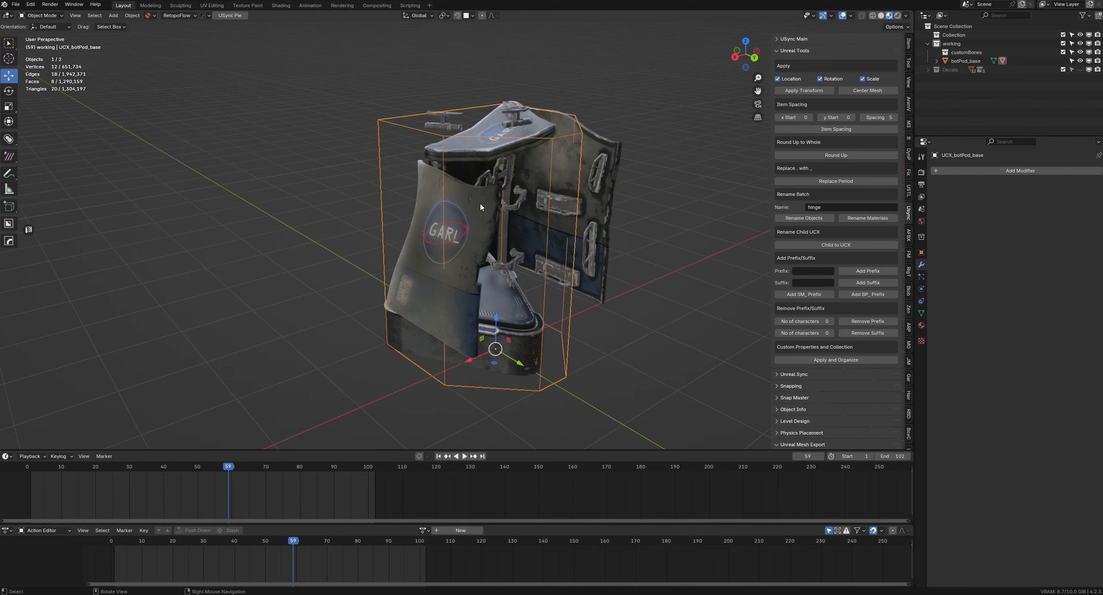
click(479, 305)
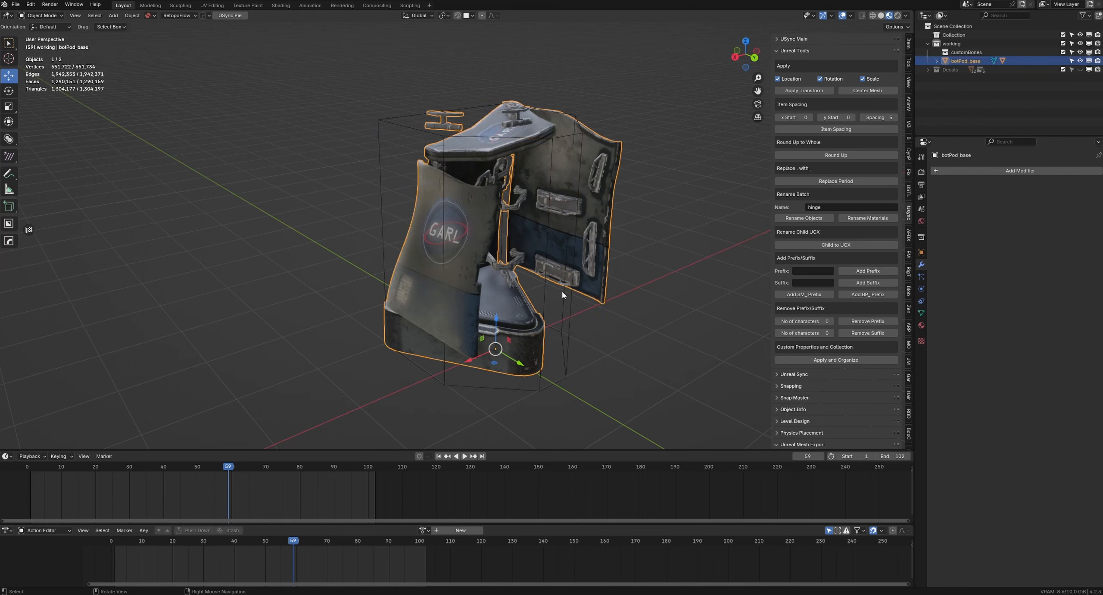
click(655, 295)
- Enable Export Collision UCX_ for botPod_base and export the mesh as FBX
click(794, 51)
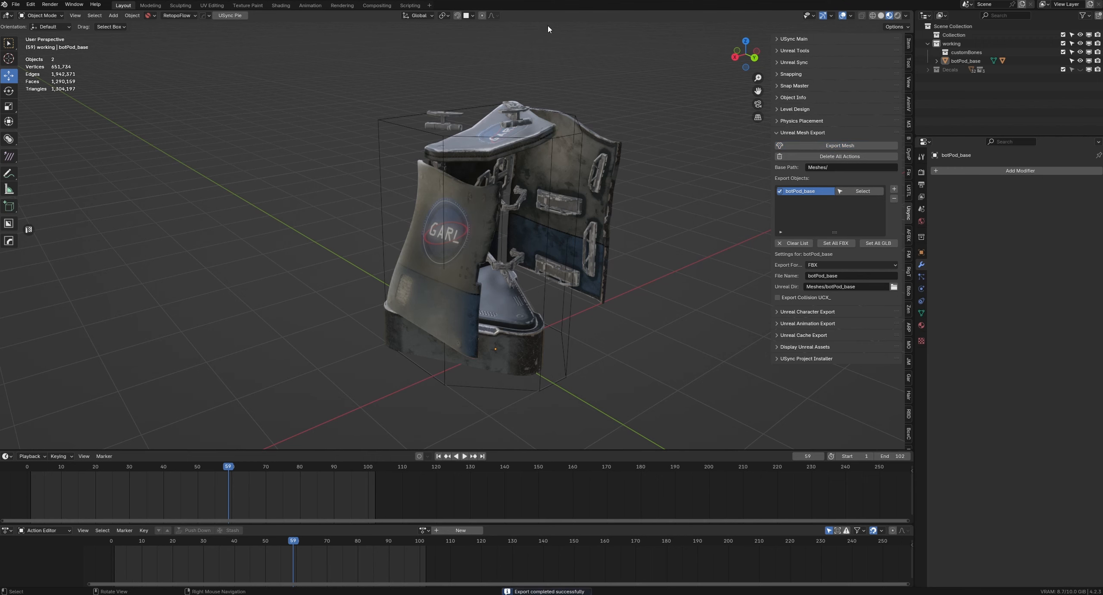
click(778, 298)
click(838, 147)
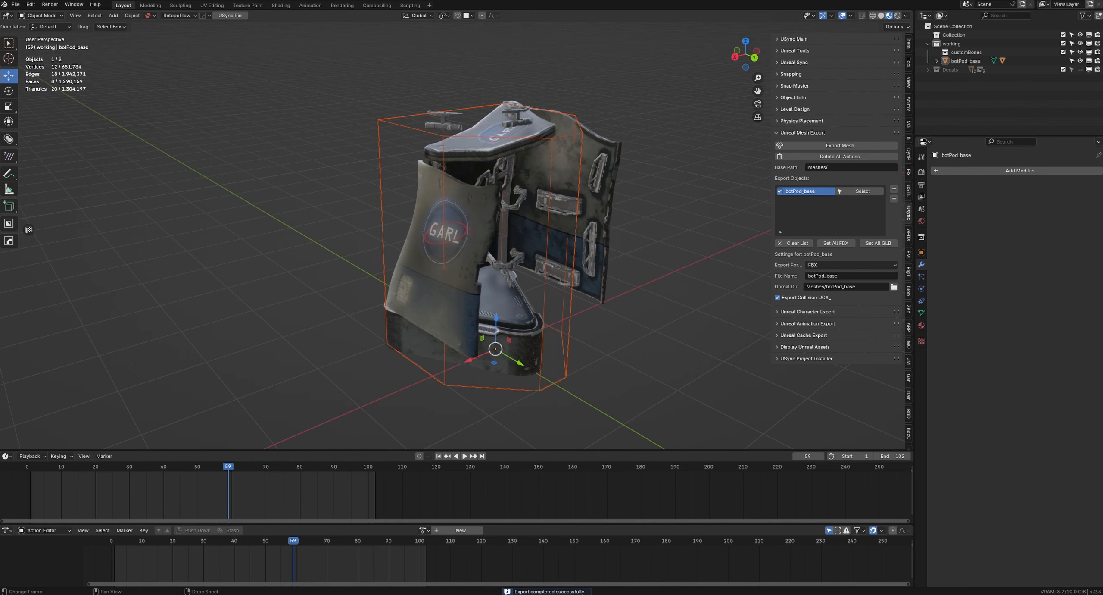
- Switch to Unreal Engine, close the static mesh editor and import the re-exported mesh with USync
click(855, 557)
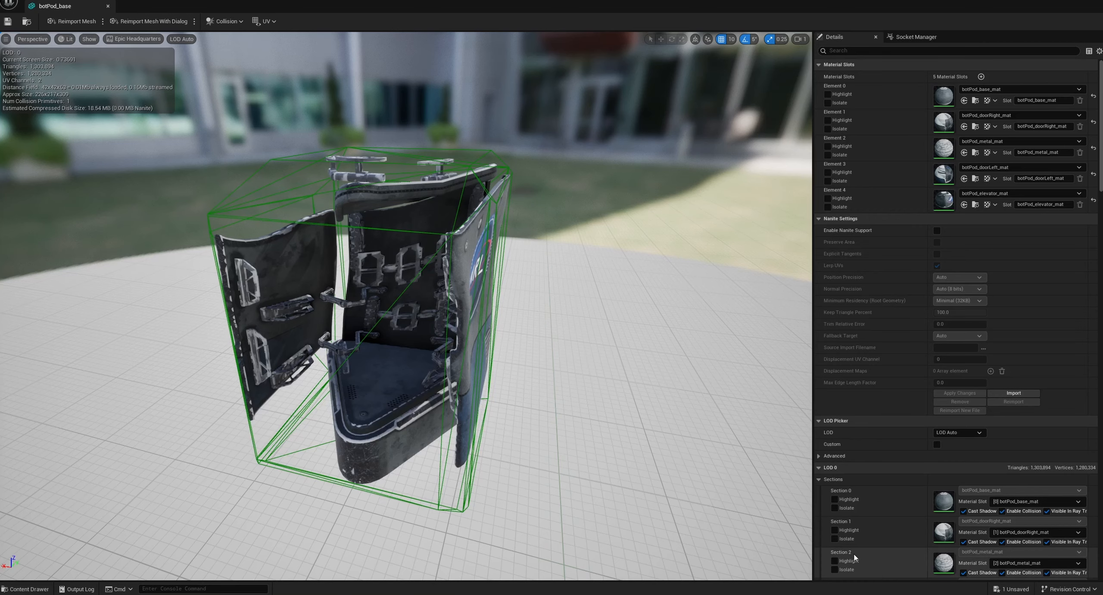
click(1100, 2)
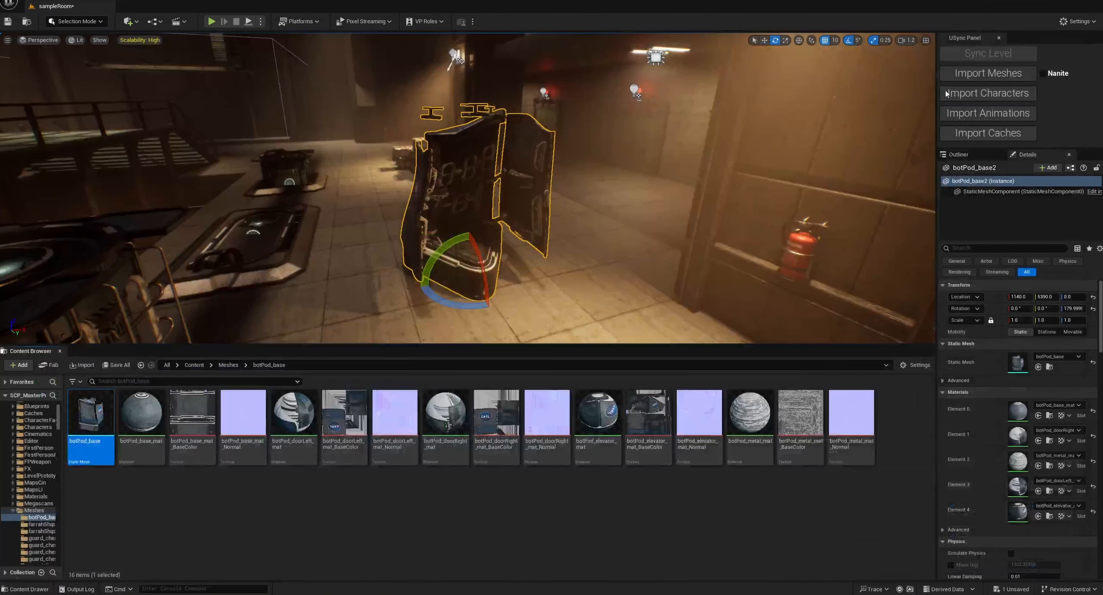
click(1007, 72)
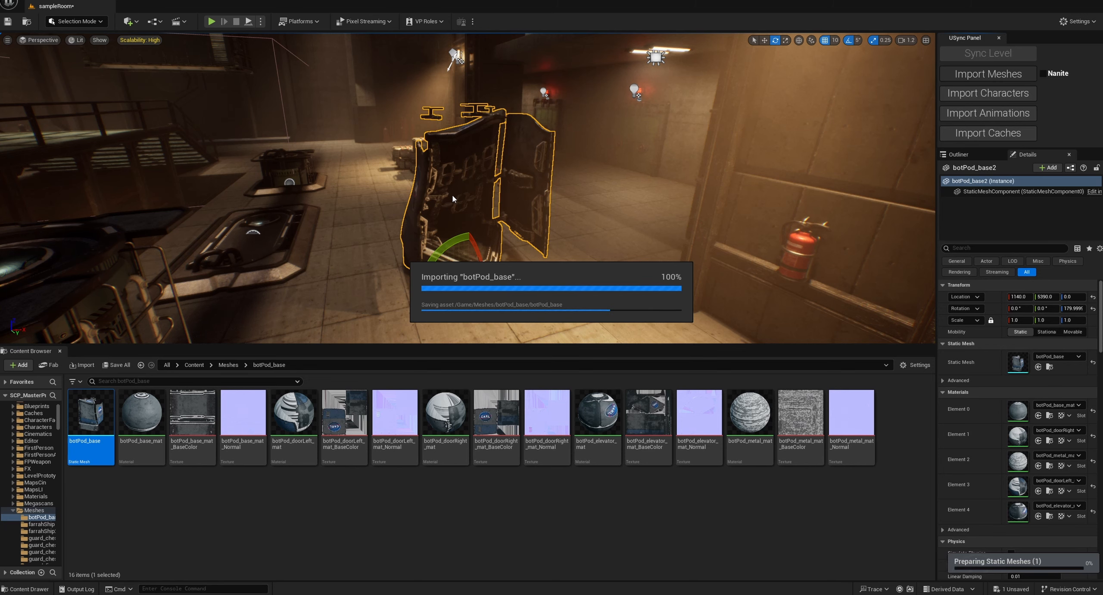
- Open the botPod_base static mesh in its editor and turn on the simple collision display
double_click(95, 412)
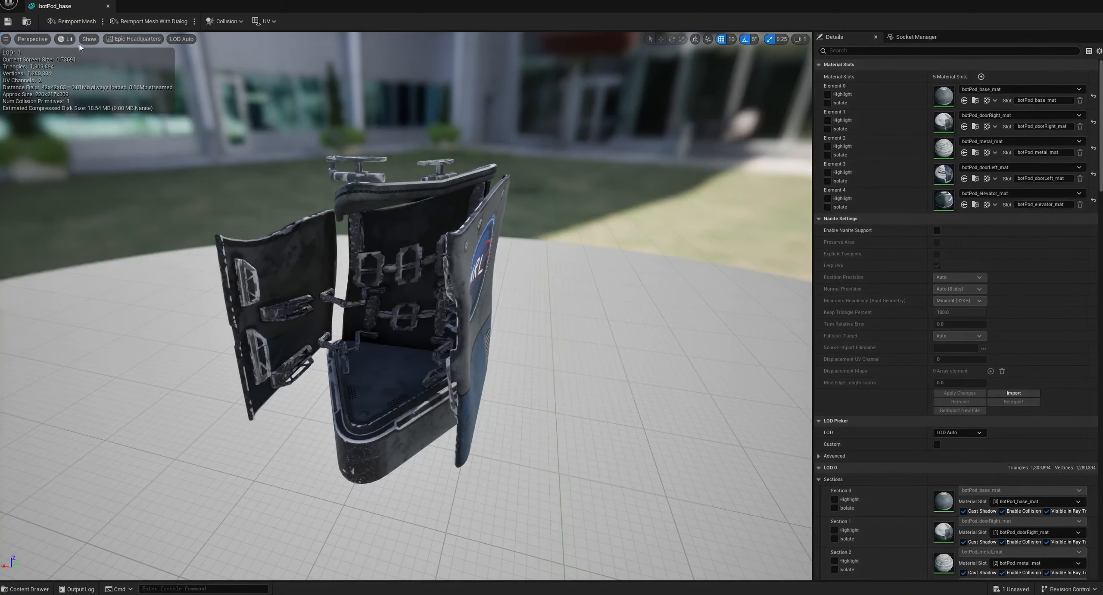
click(89, 39)
click(134, 184)
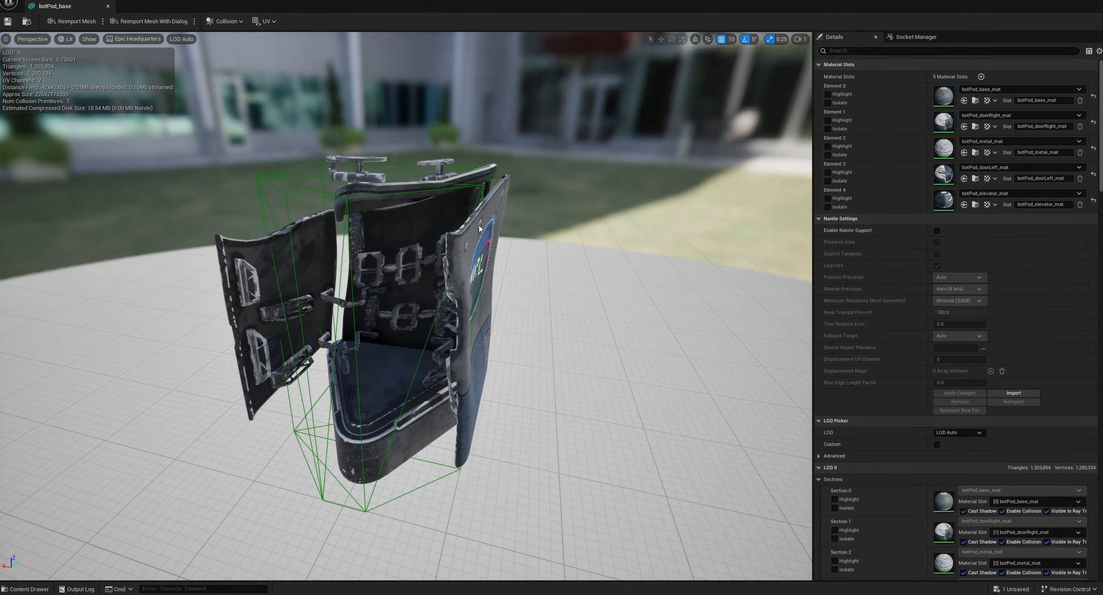
- Examine the custom collision hull around the botPod_base mesh from several angles
right_drag(478, 225, 707, 302)
key(a)
key(a)
key(s)
key(e)
key(d)
key(q)
key(e)
key(d)
key(e)
key(a)
key(q)
key(a)
key(q)
key(e)
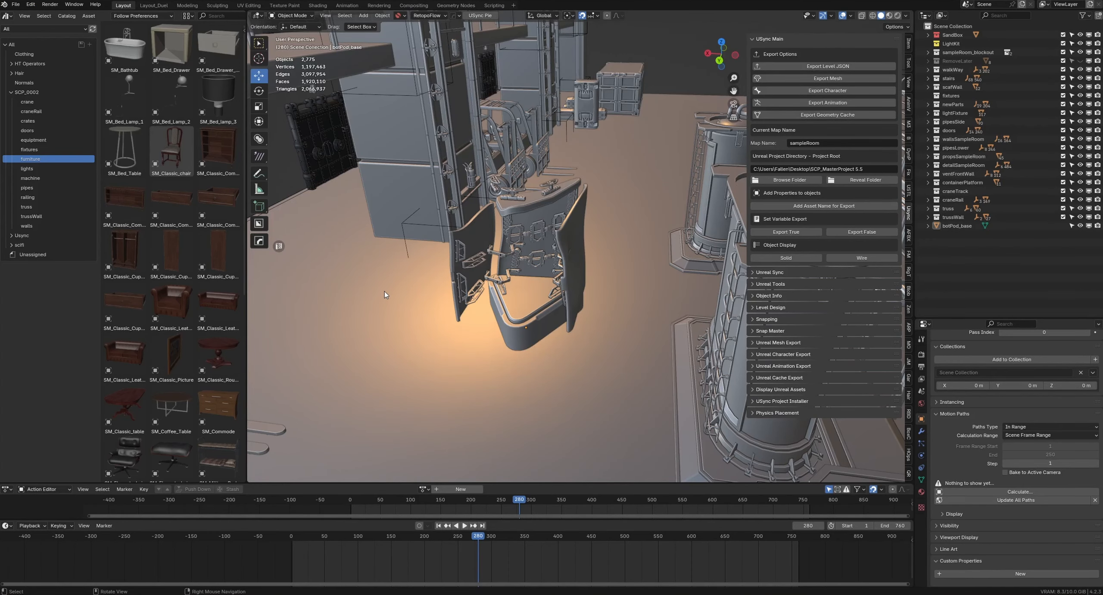
- In Blender's sampleRoom scene, select botPod_base and add its asset name property for level export
right_drag(385, 295, 581, 246)
key(d)
key(a)
key(s)
key(s)
key(w)
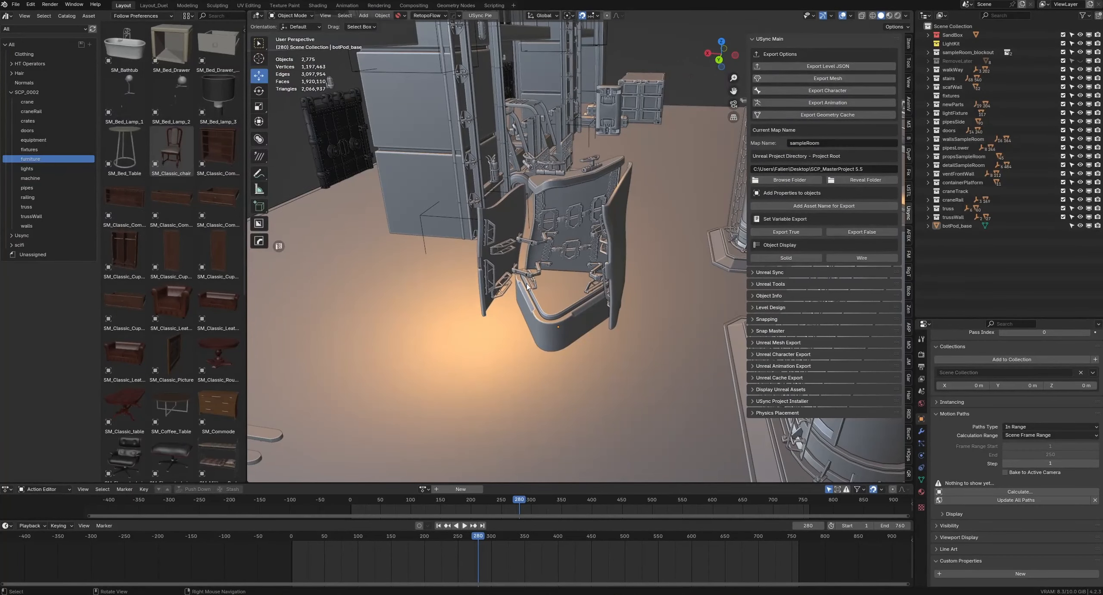
click(561, 244)
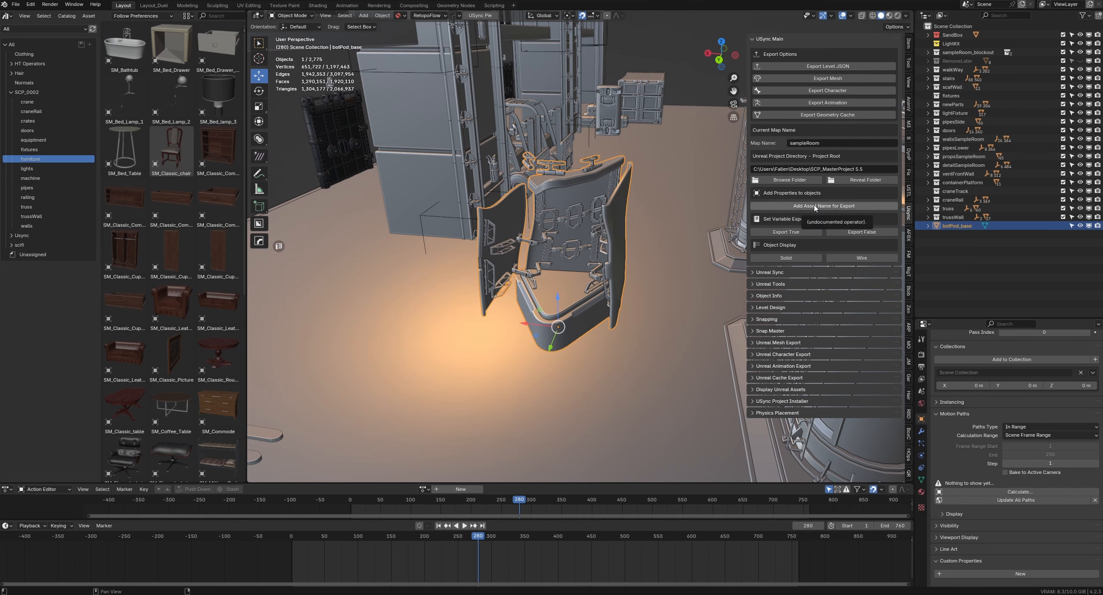
click(849, 208)
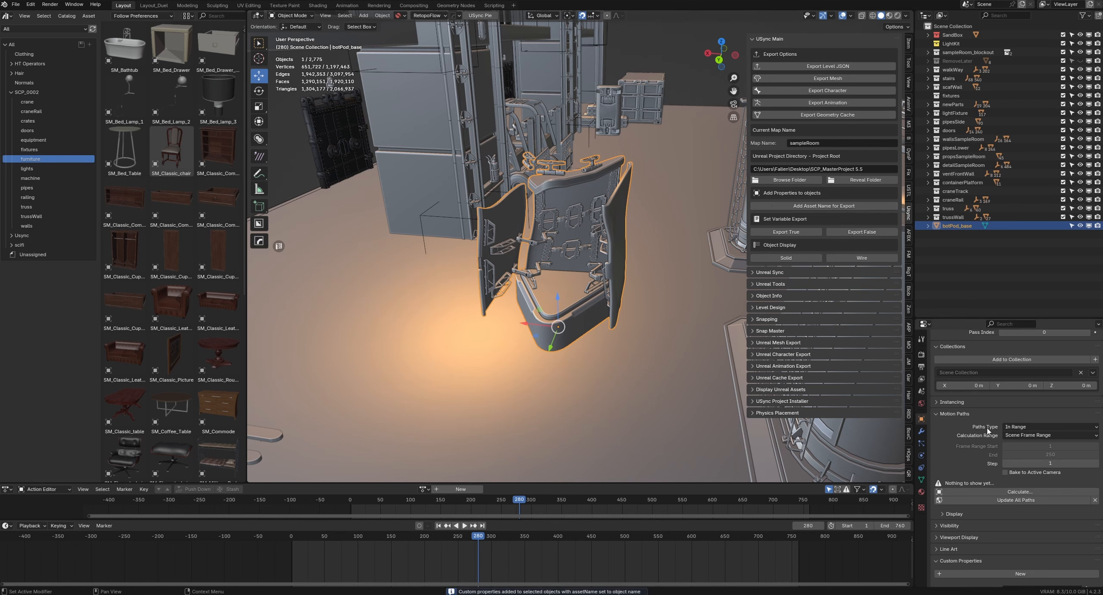
scroll(988, 431, down, 2)
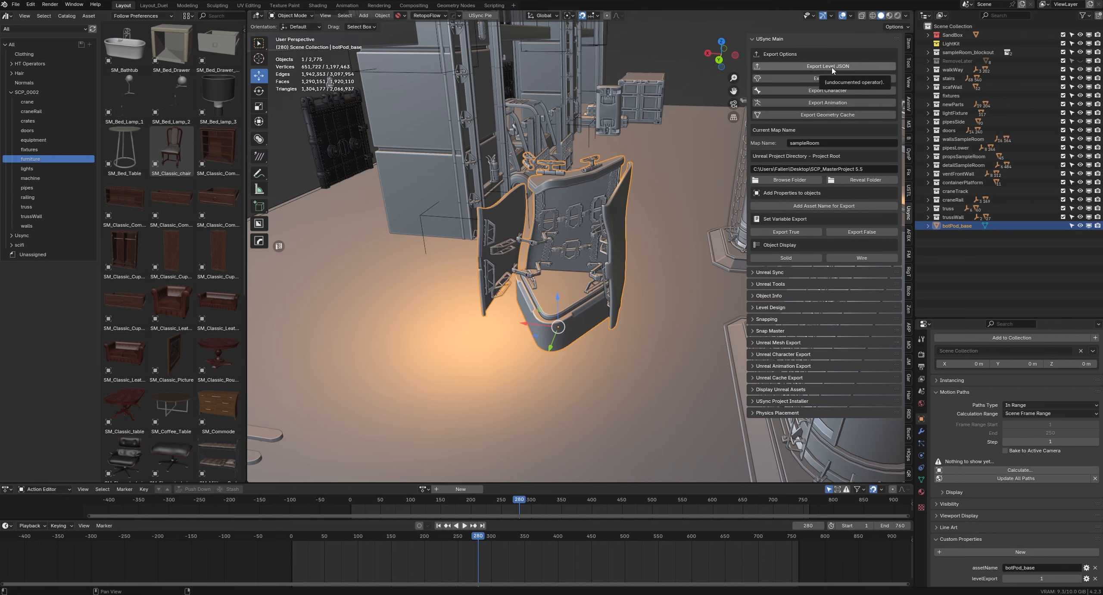
- Export the sampleRoom level JSON, then switch to Unreal Engine and sync the level to place the pod
click(855, 68)
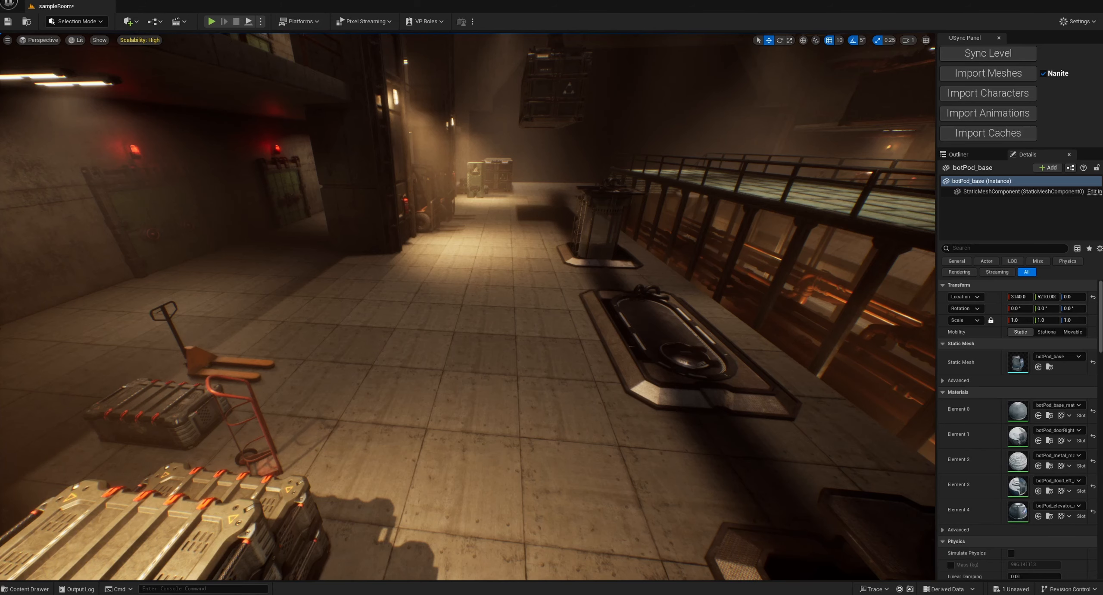
click(979, 54)
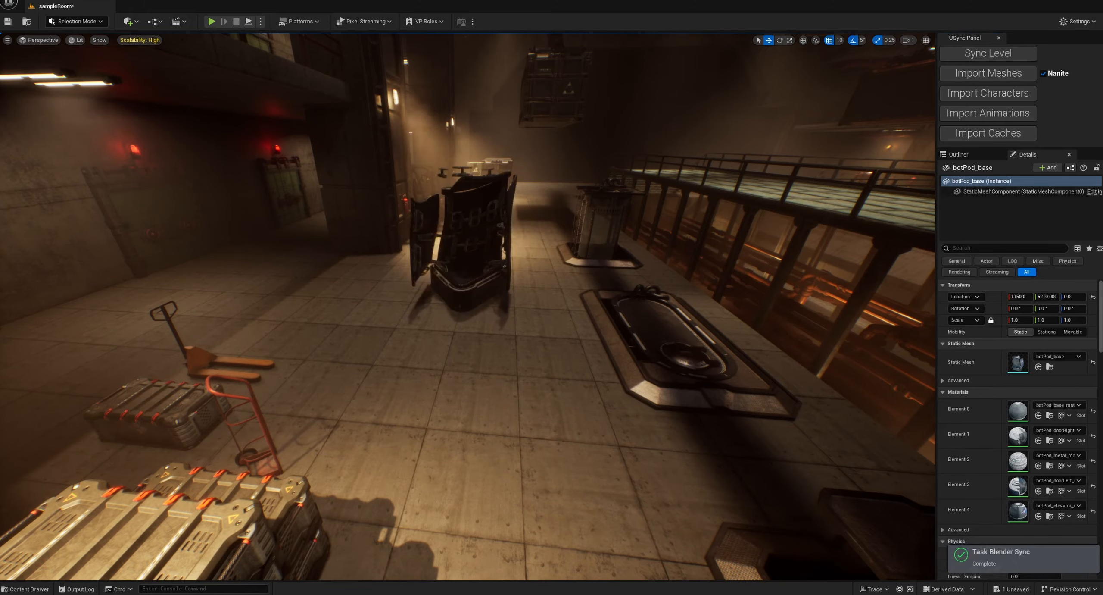
key(w)
right_drag(468, 306, 470, 280)
key(s)
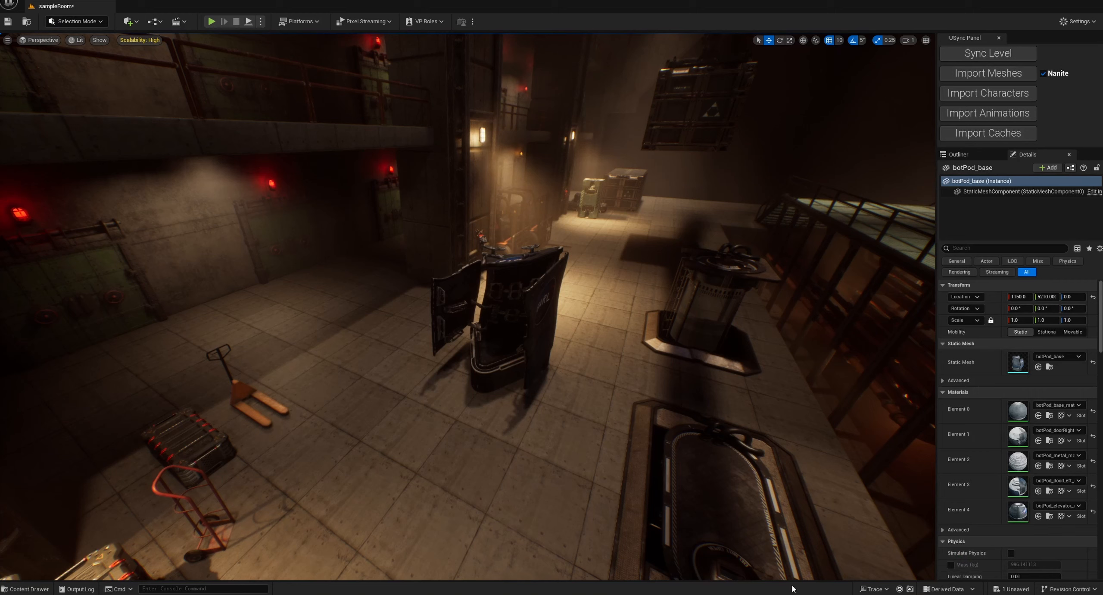
- Switch to Blender, duplicate botPod_base and move the copy about 3.4 m along X and 1.2 m along Y
click(809, 578)
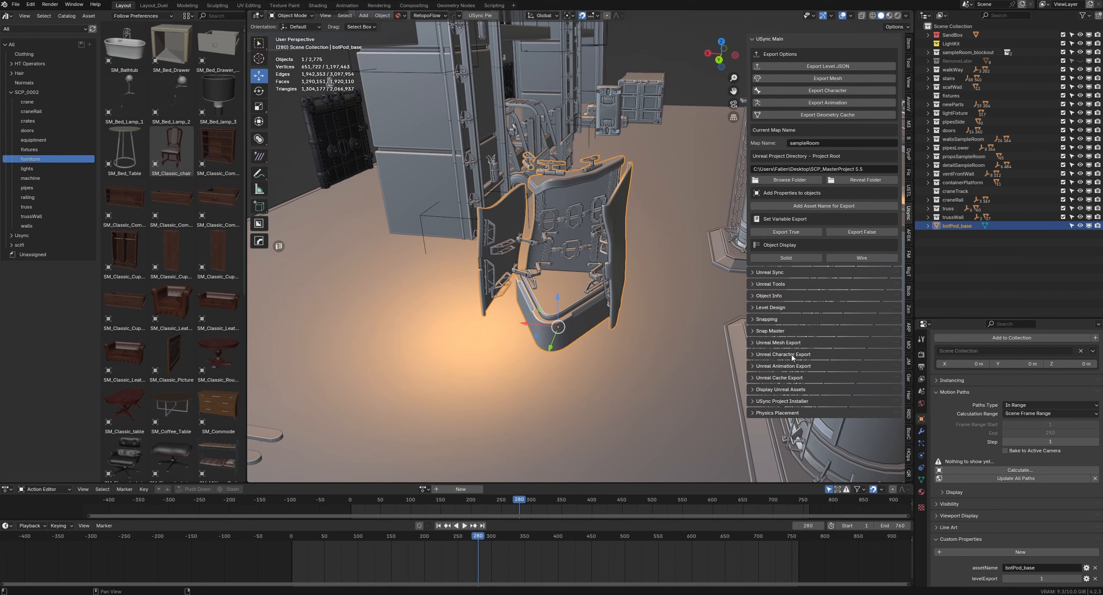
mouse_move(833, 594)
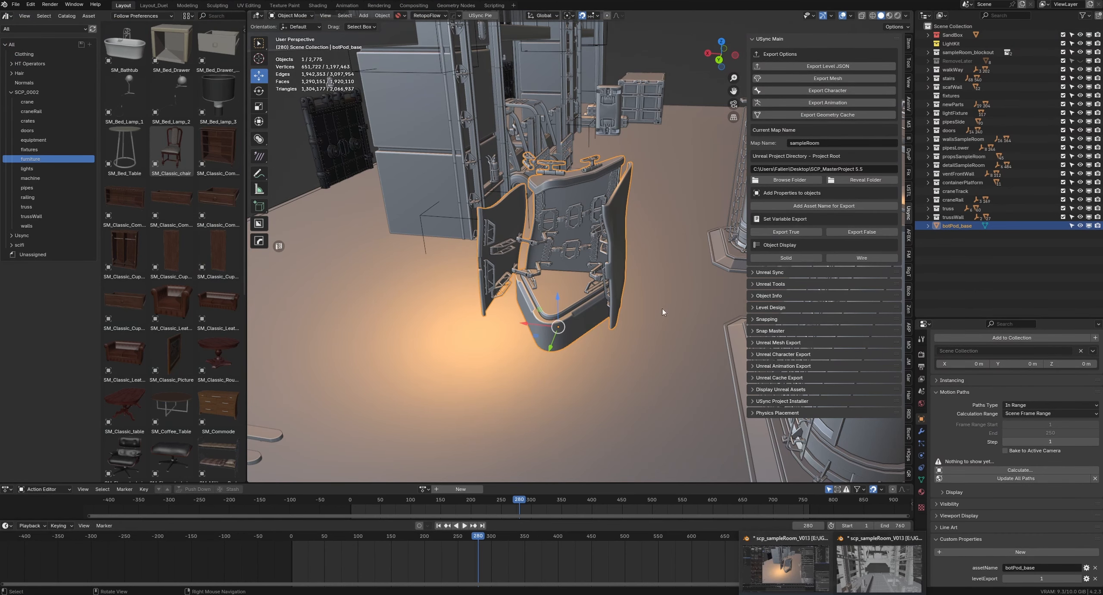
scroll(628, 192, up, 5)
middle_drag(627, 192, 578, 281)
alt+drag(579, 281, 620, 264)
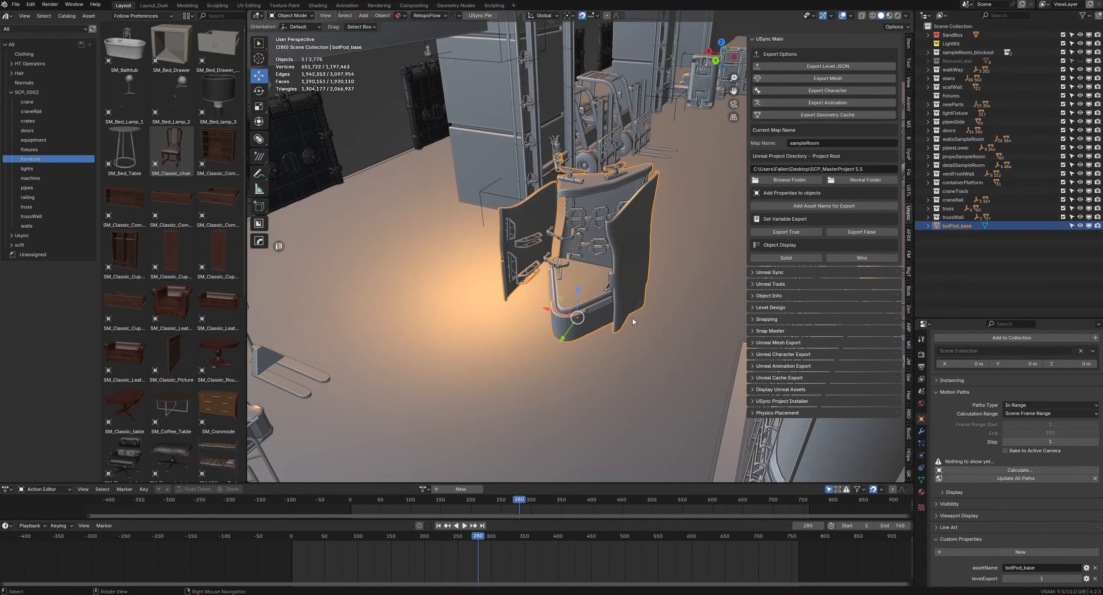
key(shift+d)
right_click(621, 276)
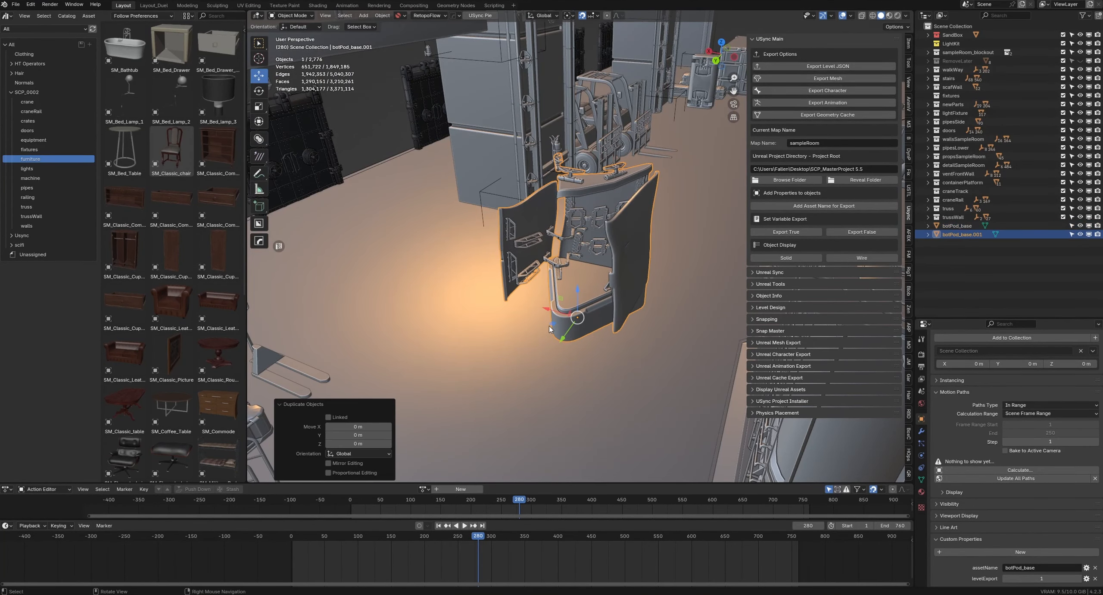
drag(553, 323, 369, 314)
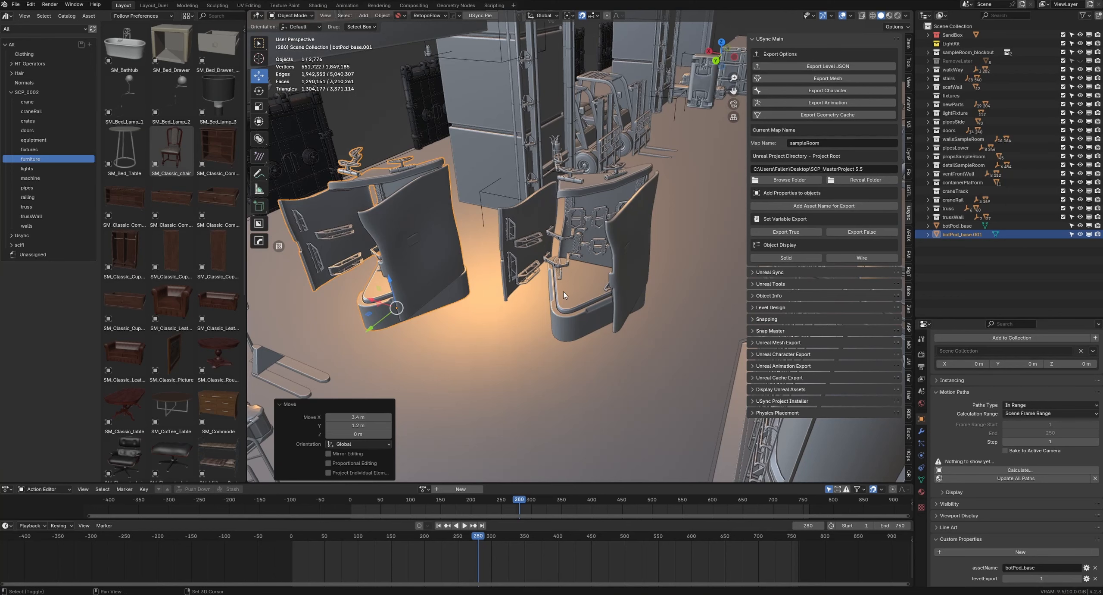
- Duplicate both selected pods in place, then move the copies about -1.5 m along X and -3.1 m along Y
shift+click(553, 303)
key(shift+d)
right_click(682, 158)
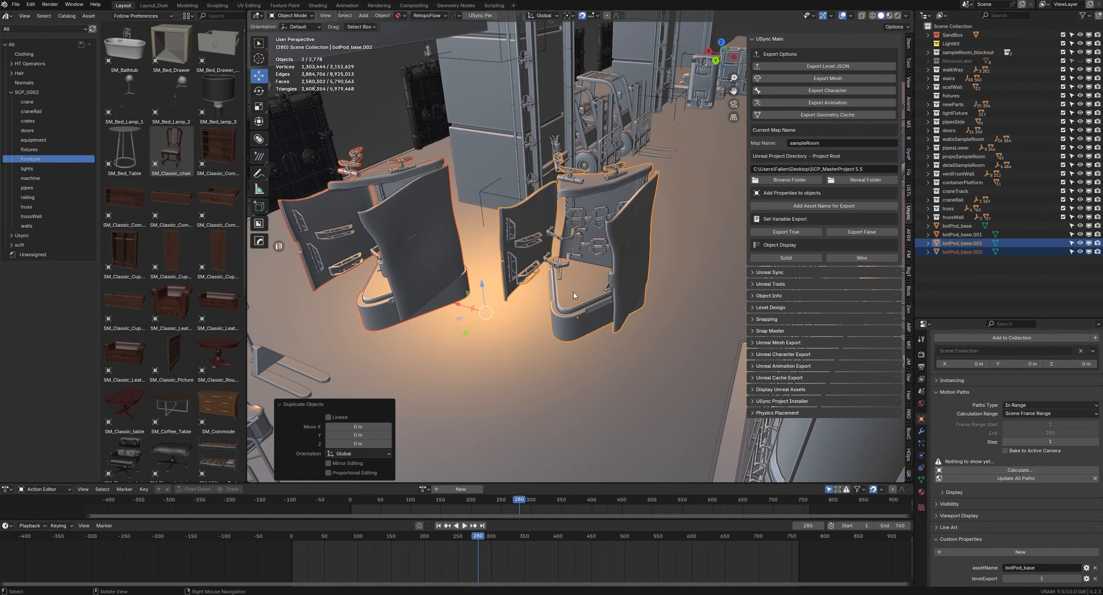
drag(461, 321, 587, 256)
- Export the sampleRoom level JSON with the new pod copies, then switch to Unreal Engine and sync the level
click(839, 66)
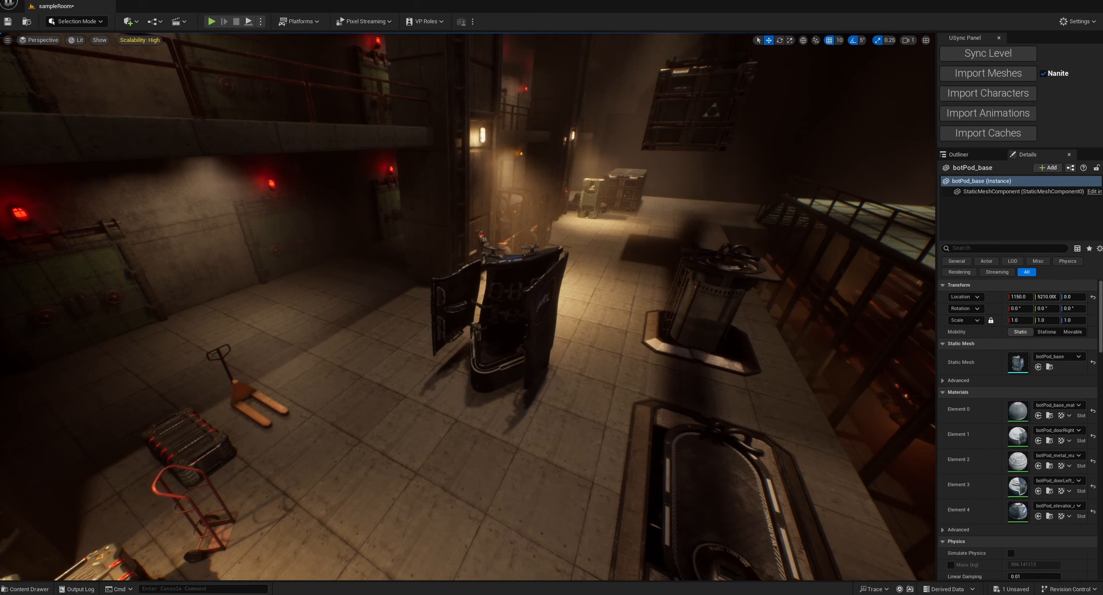
click(982, 55)
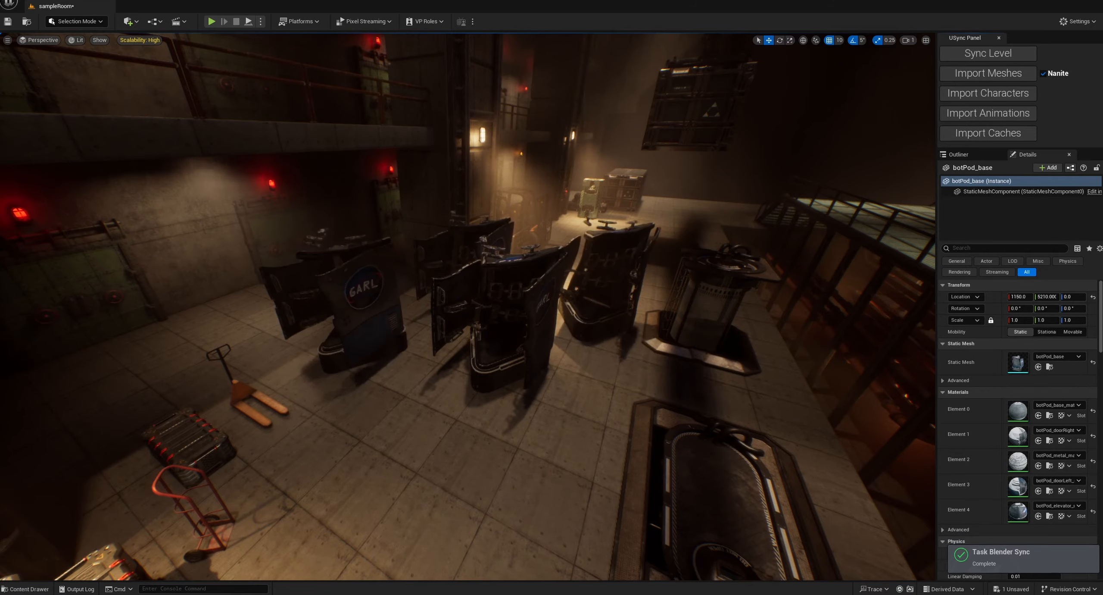
key(w)
right_drag(617, 275, 656, 276)
key(s)
- Switch to Blender and move botPod_base.002 alone about -7.6 m along Y, then a further -0.4 m along X and -0.9 m along Y
mouse_move(833, 594)
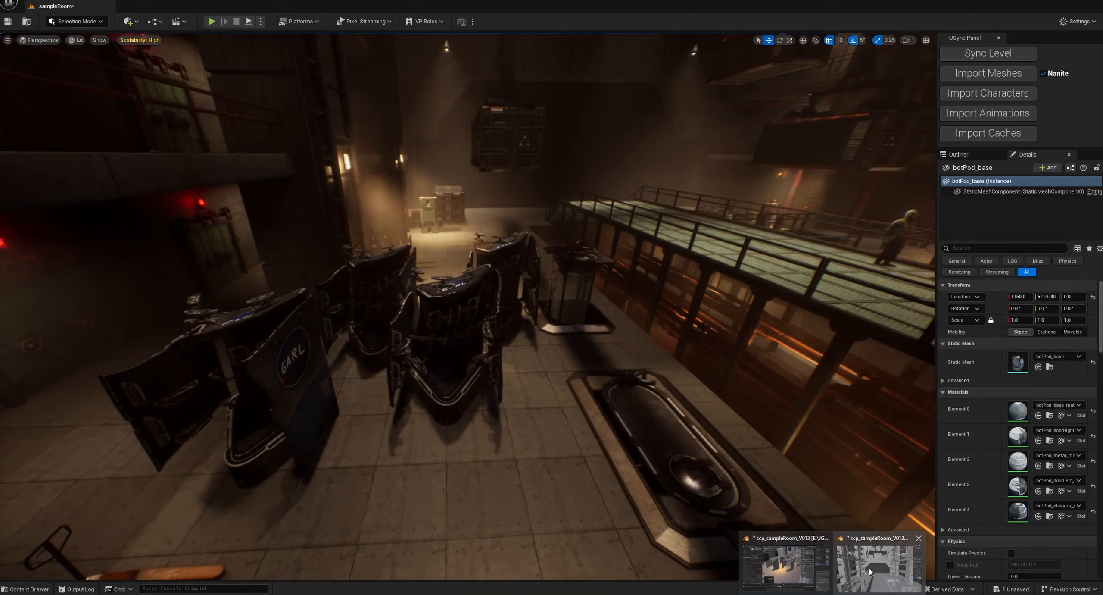
click(868, 571)
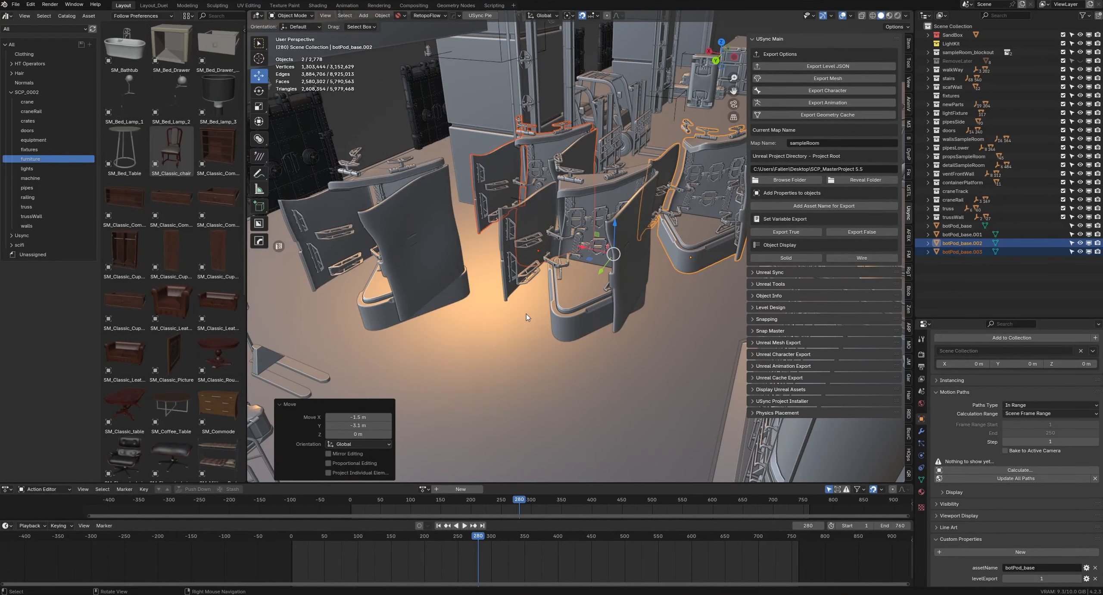
key(w)
right_drag(564, 227, 539, 348)
key(e)
click(549, 296)
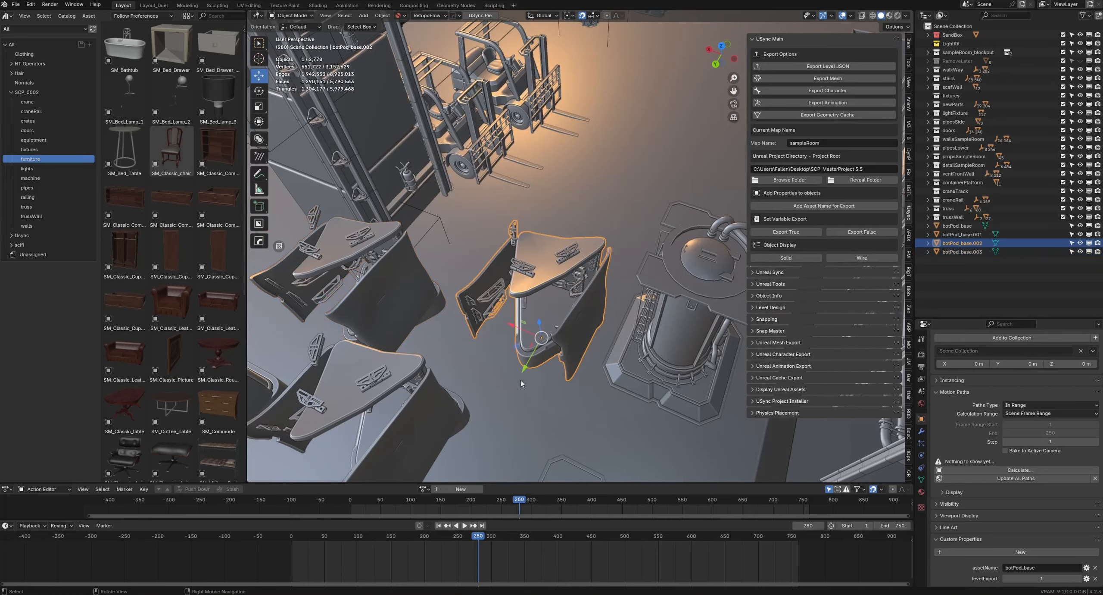
drag(522, 366, 627, 149)
right_drag(626, 149, 653, 147)
key(w)
key(e)
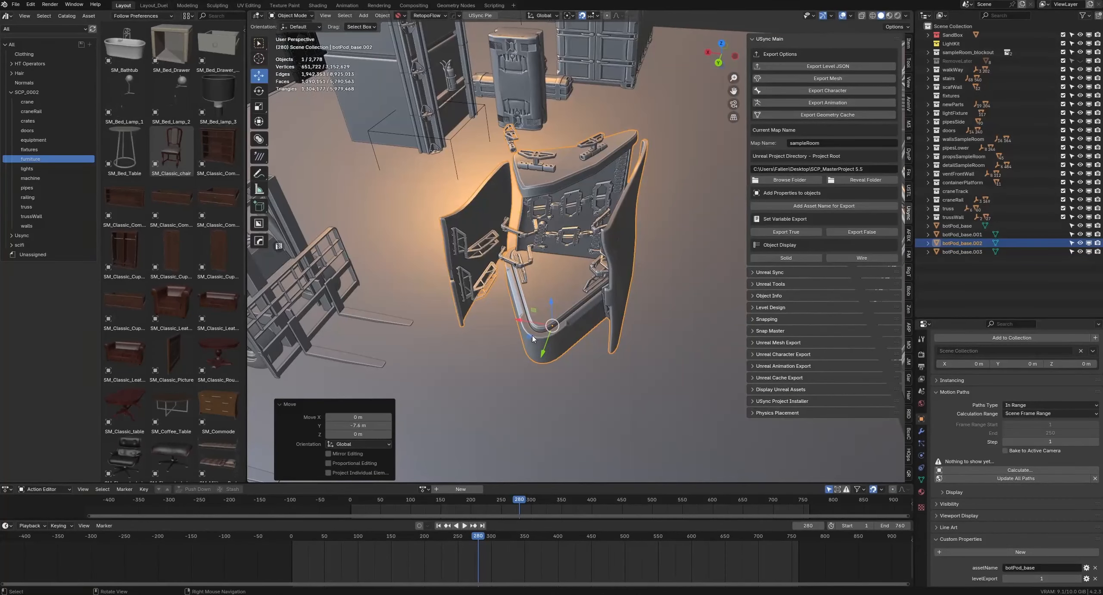
drag(527, 339, 565, 303)
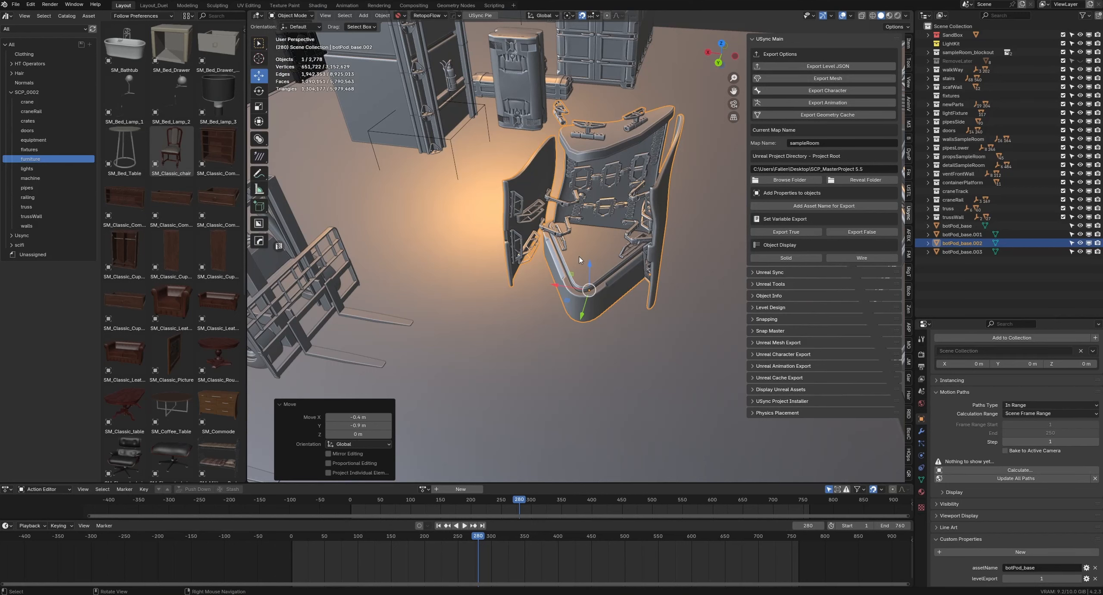
- Add a Decimate modifier to botPod_base.002 with a ratio of 0.1 and inspect the simplified mesh
click(921, 431)
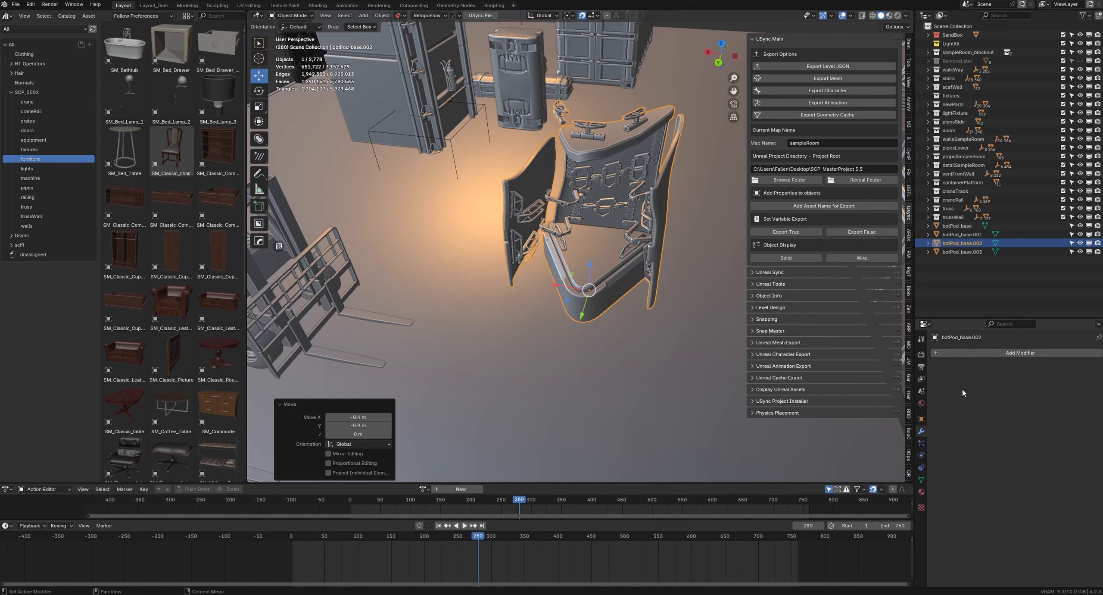
click(988, 356)
mouse_move(954, 390)
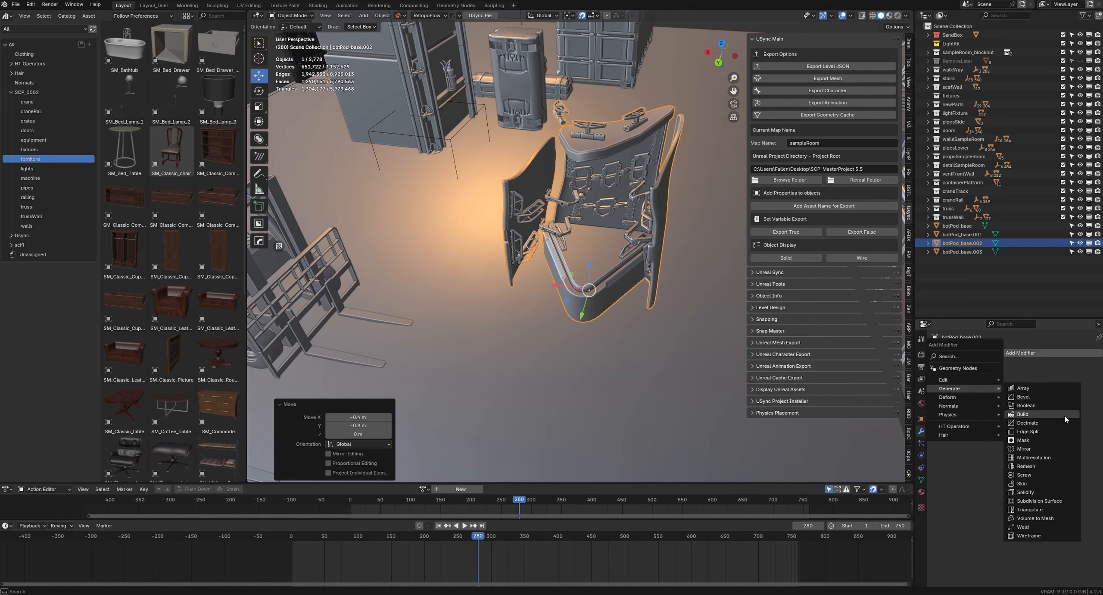
click(1043, 422)
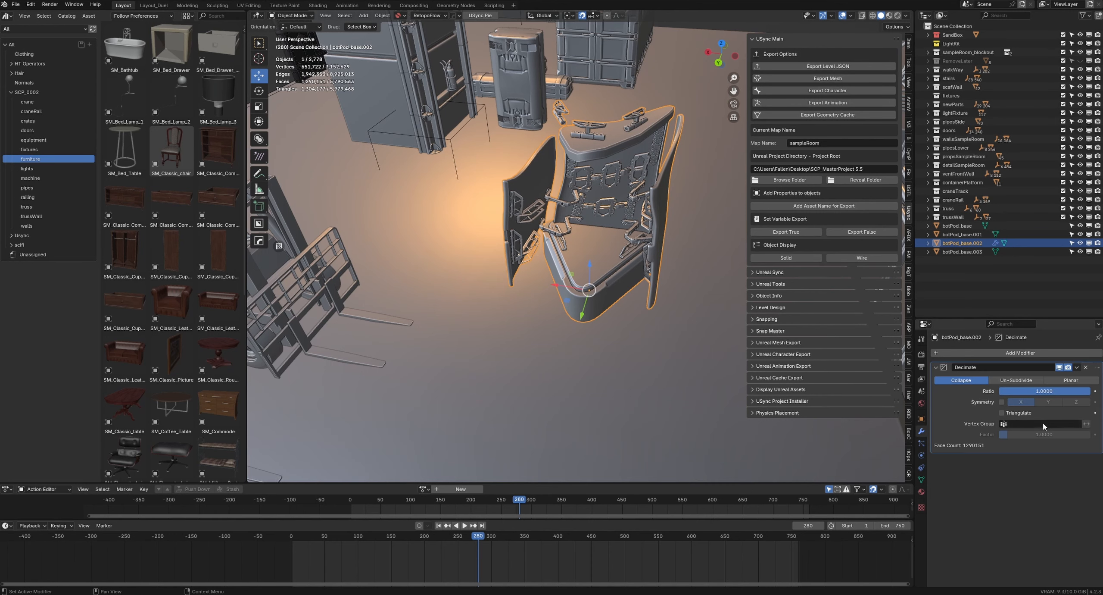
click(1042, 391)
key(BackSpace)
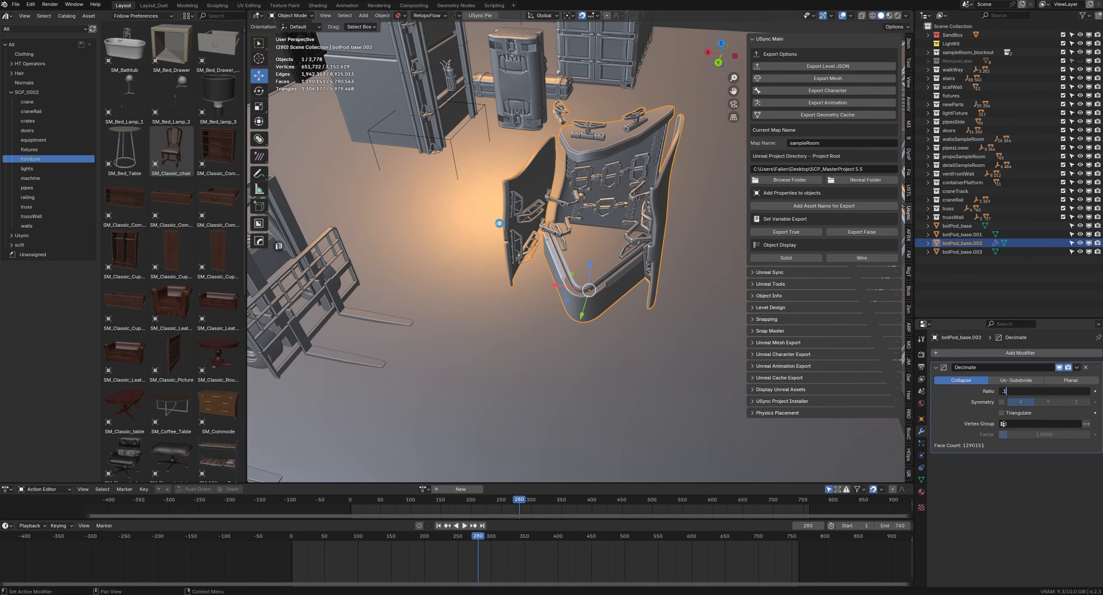
key(shift+grave)
key(w)
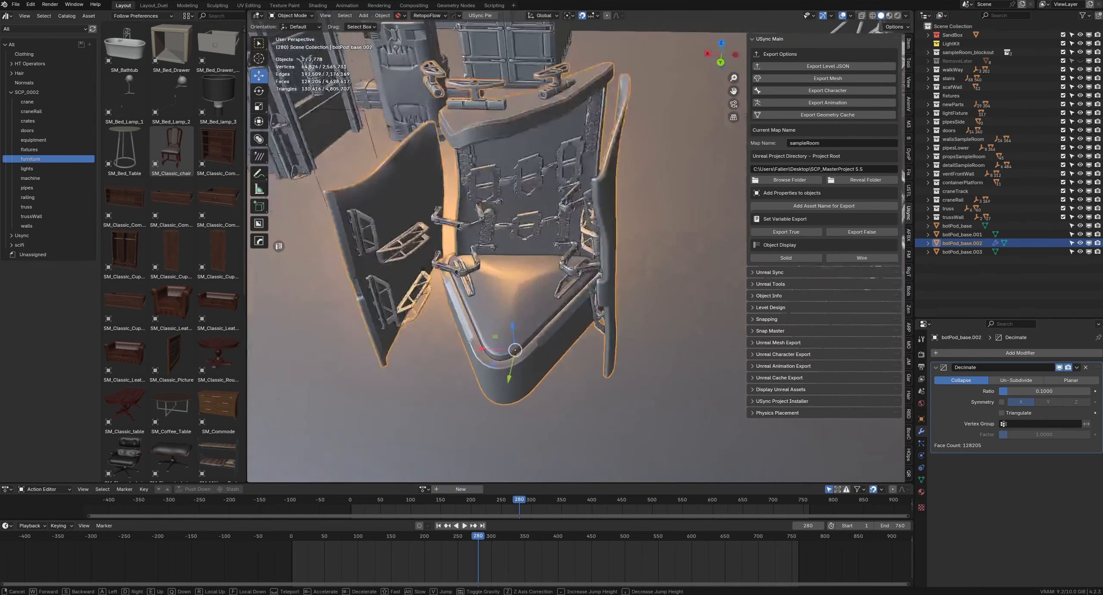
key(s)
key(a)
click(581, 245)
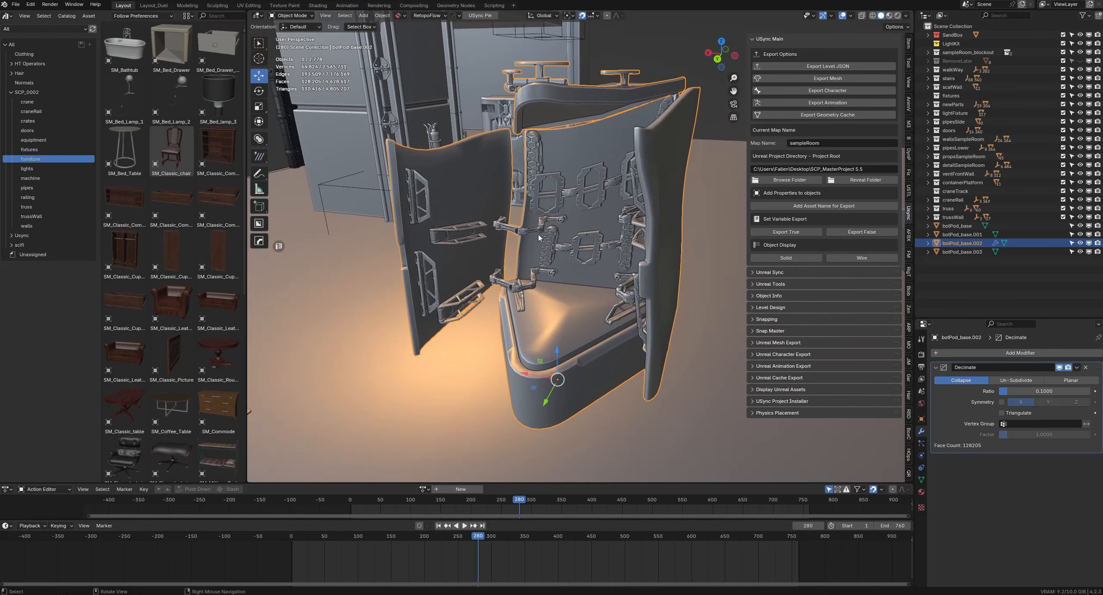
- Lower the Decimate ratio on botPod_base.002 to 0.01 and inspect the pod from several angles
click(1042, 390)
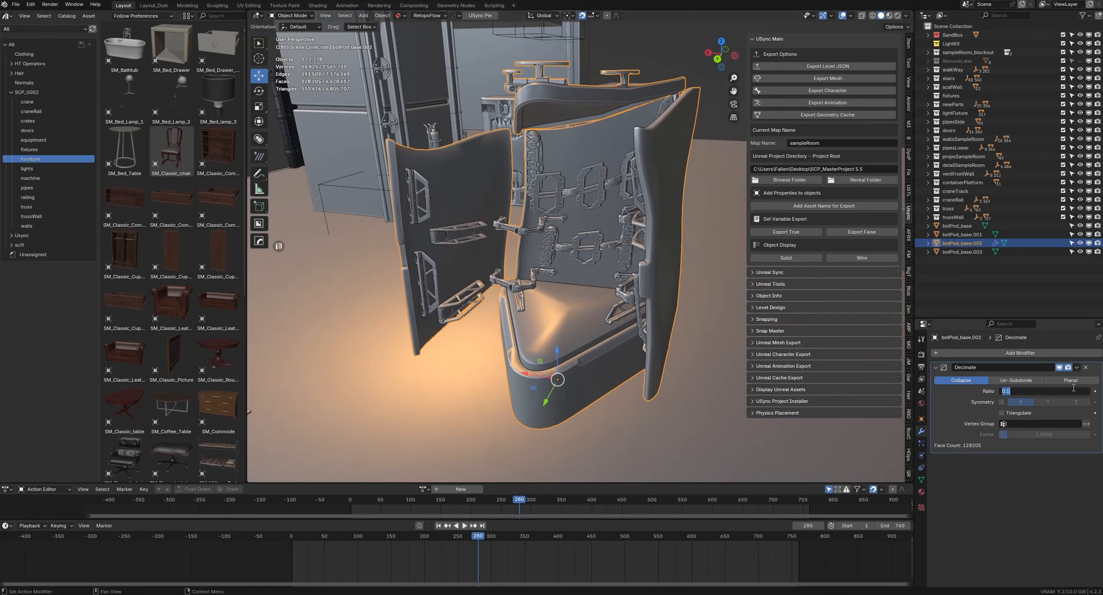
text(.01)
key(Return)
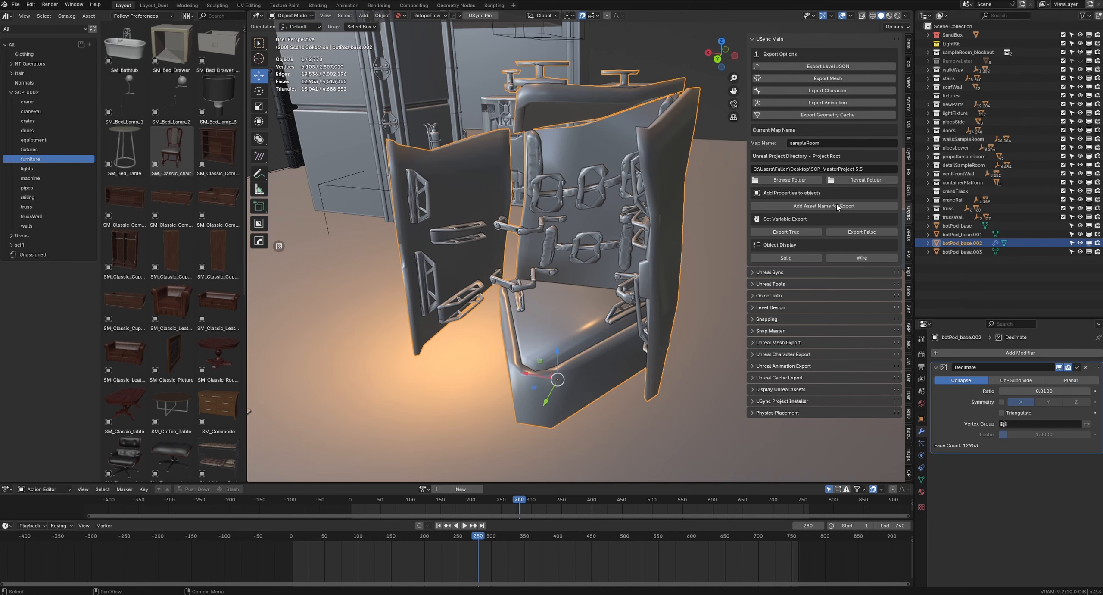
middle_drag(526, 213, 426, 249)
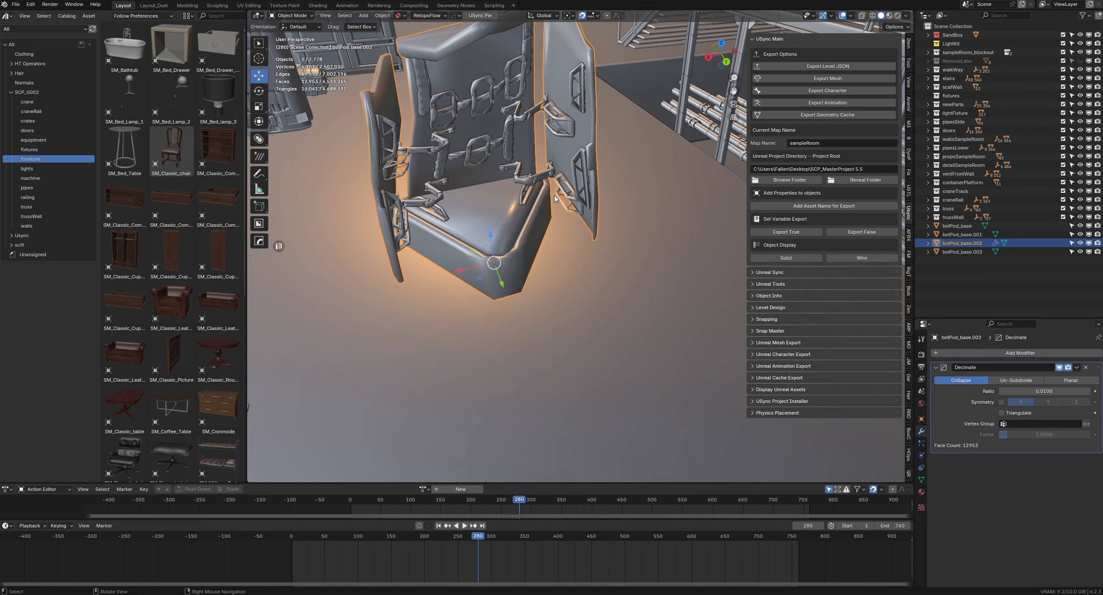
key(shift+grave)
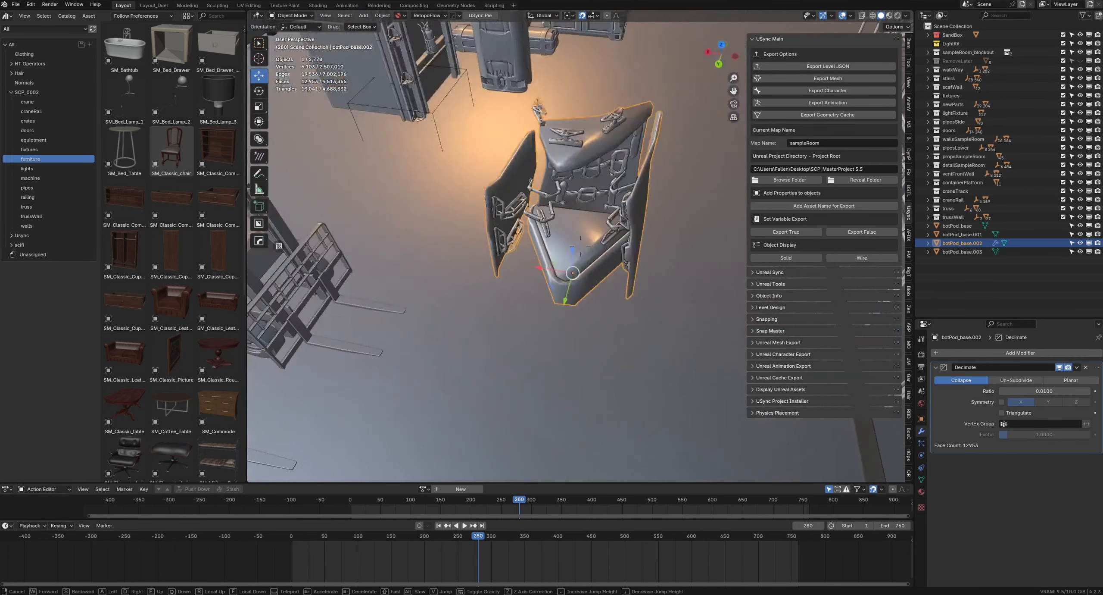
click(581, 245)
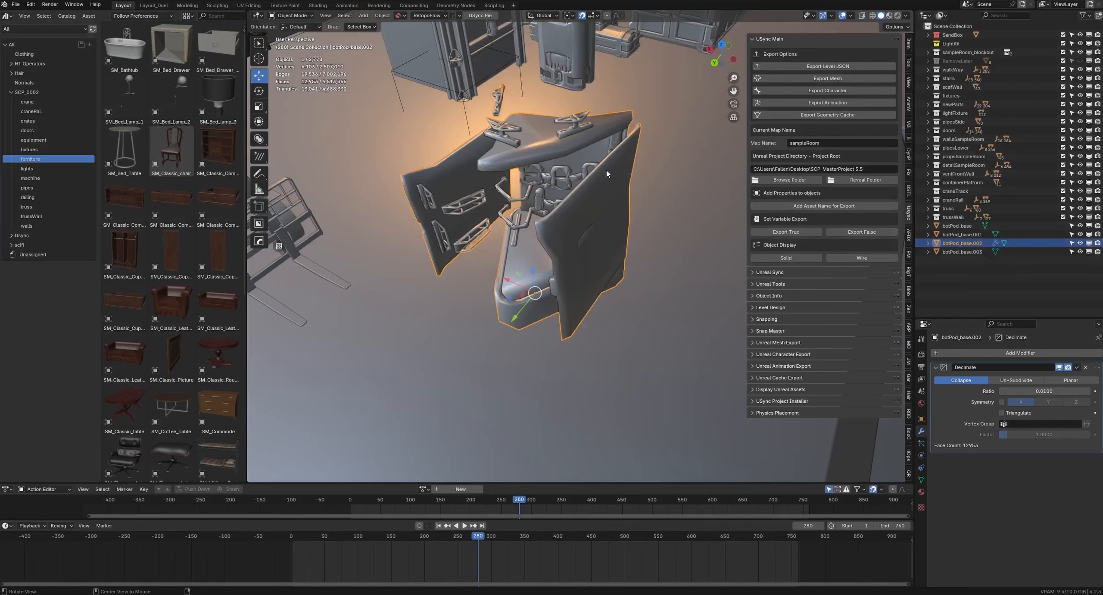
- Duplicate the decimated pod slightly behind and above it, and apply the Decimate modifier on both the copy and the original
click(1077, 366)
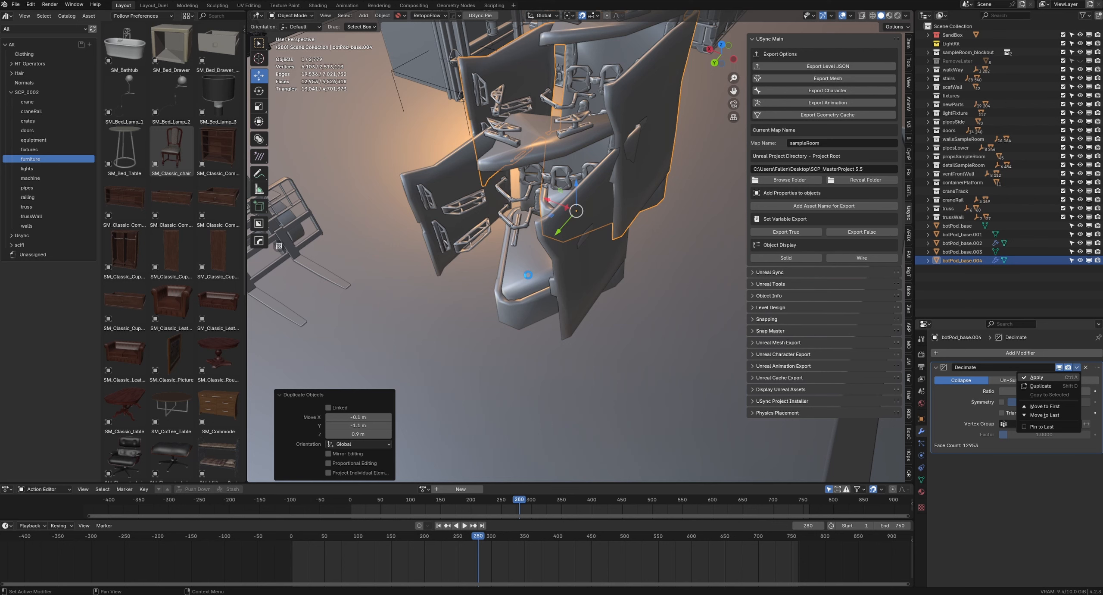
click(528, 275)
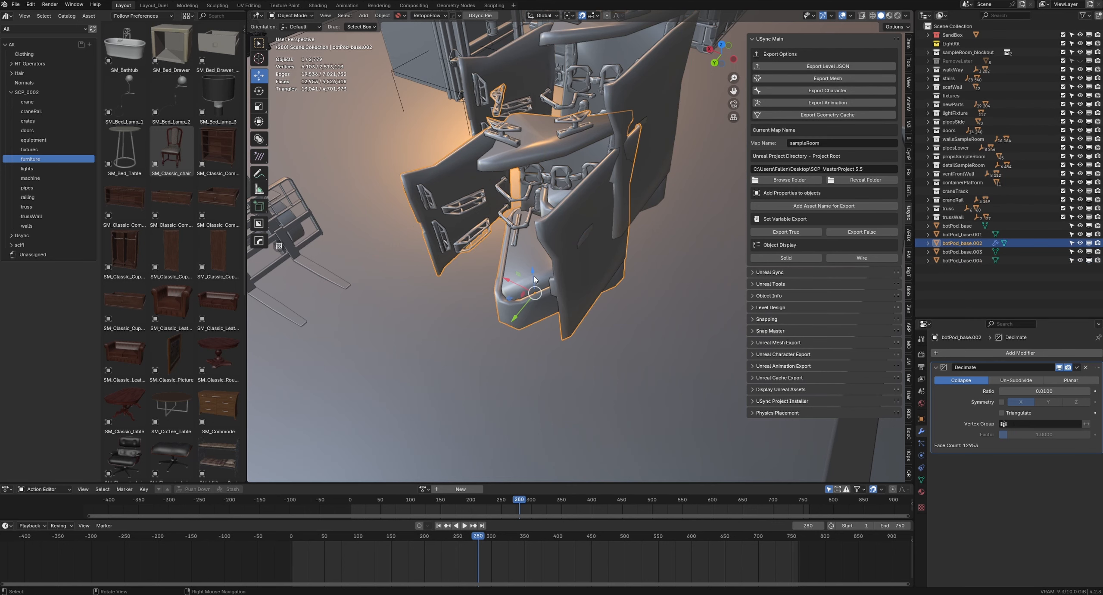
click(1077, 367)
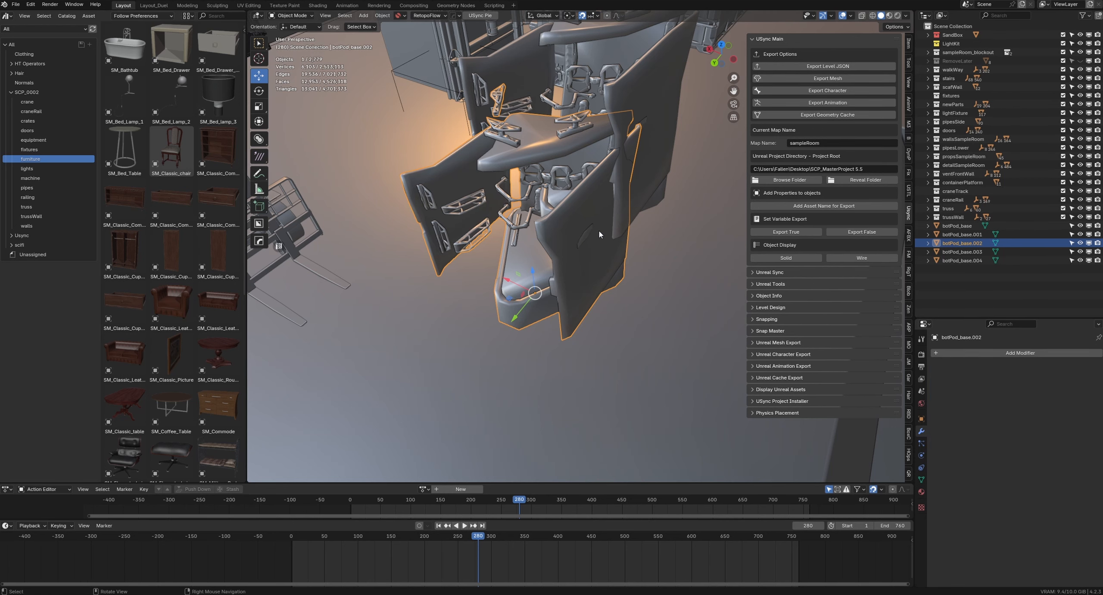
- Move the raised decimated copy, botPod_base.004, about -2 m along Y and down 0.9 m
middle_drag(617, 207, 610, 206)
click(600, 280)
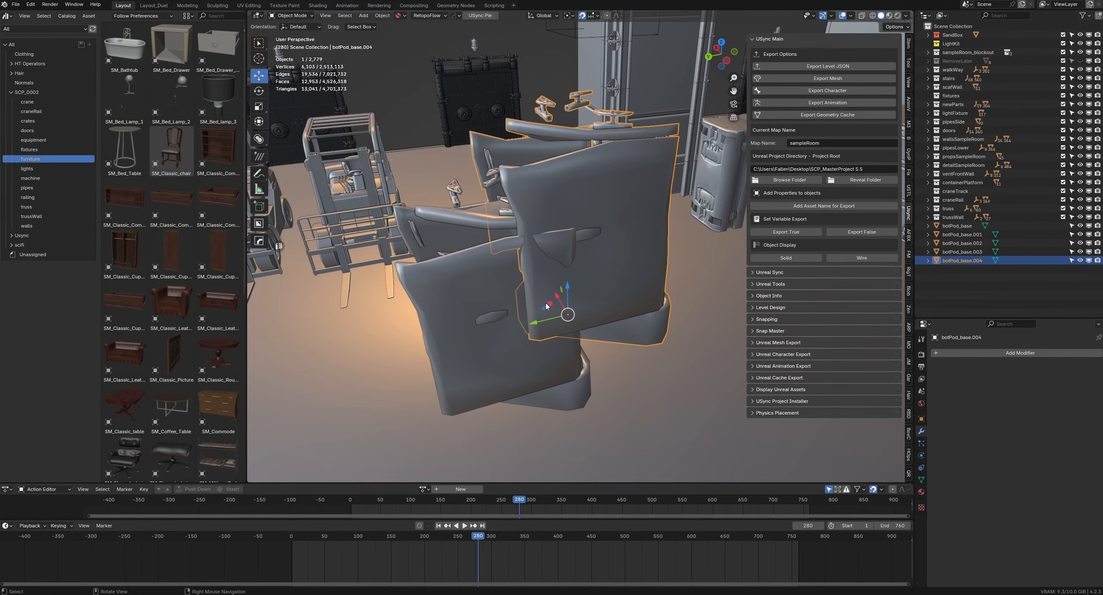
drag(546, 304, 576, 319)
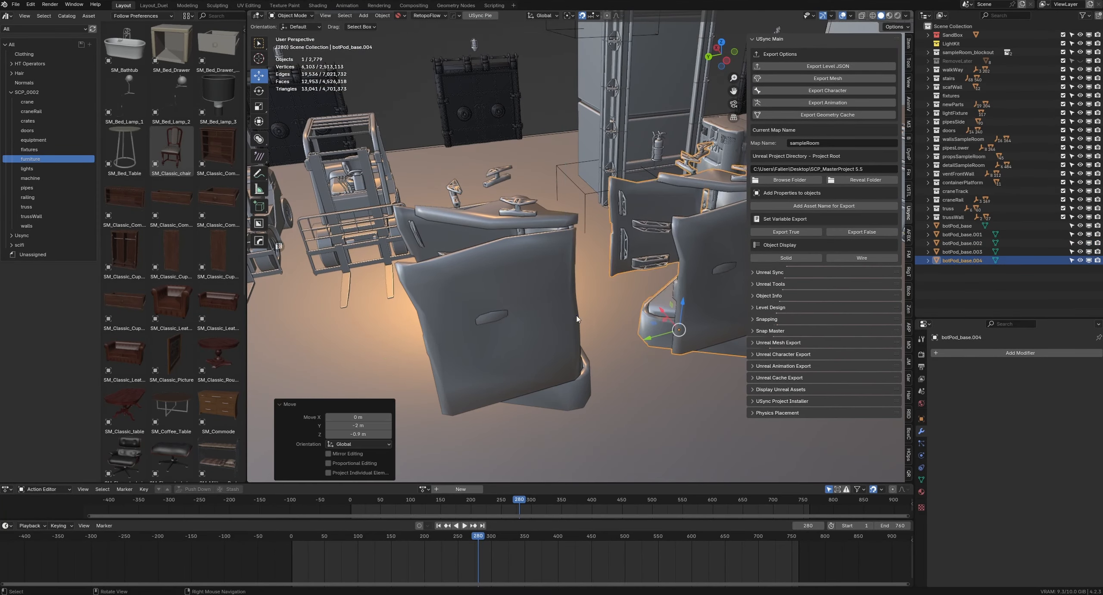
- Duplicate botPod_base.004 and place the new copy about -3 m along X and -0.2 m along Y
middle_drag(576, 319, 579, 315)
key(shift+d)
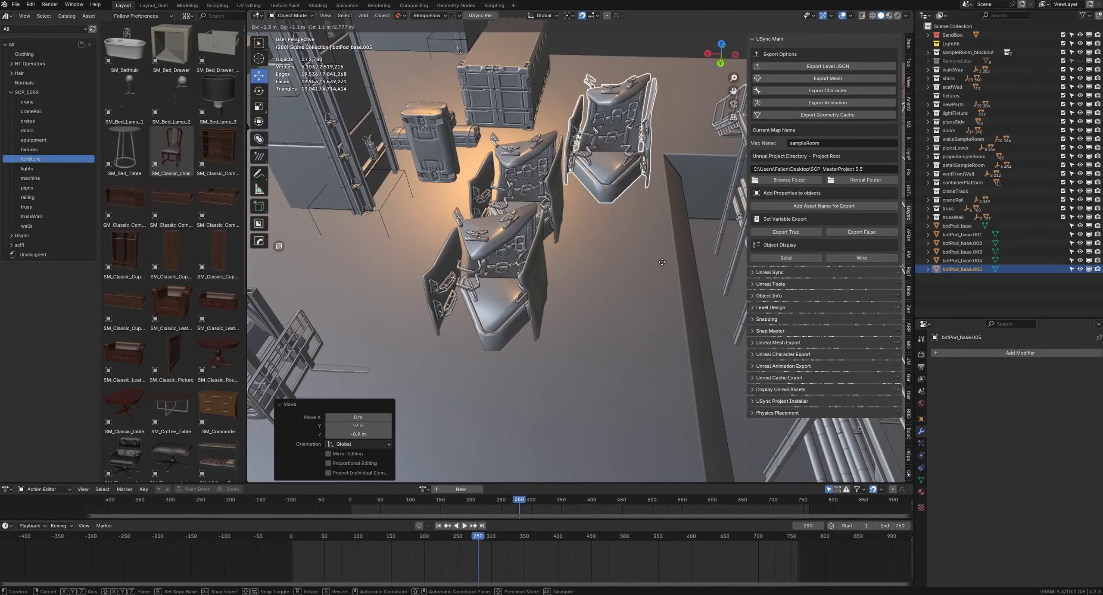
click(685, 311)
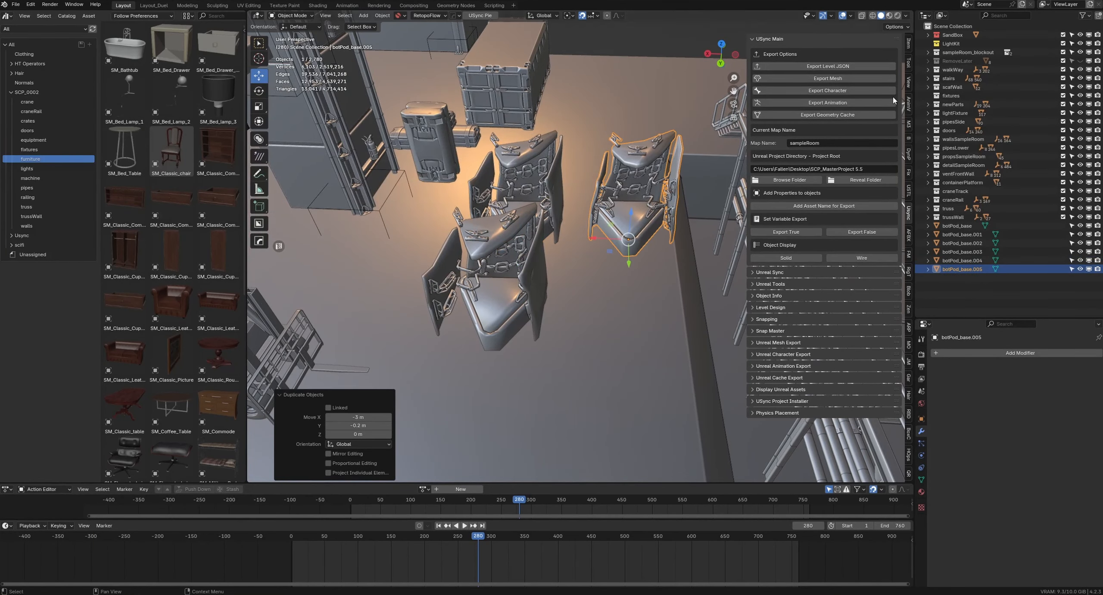
- Export the level JSON with the decimated pods, then switch to Unreal Engine and sync the level to place them
click(847, 66)
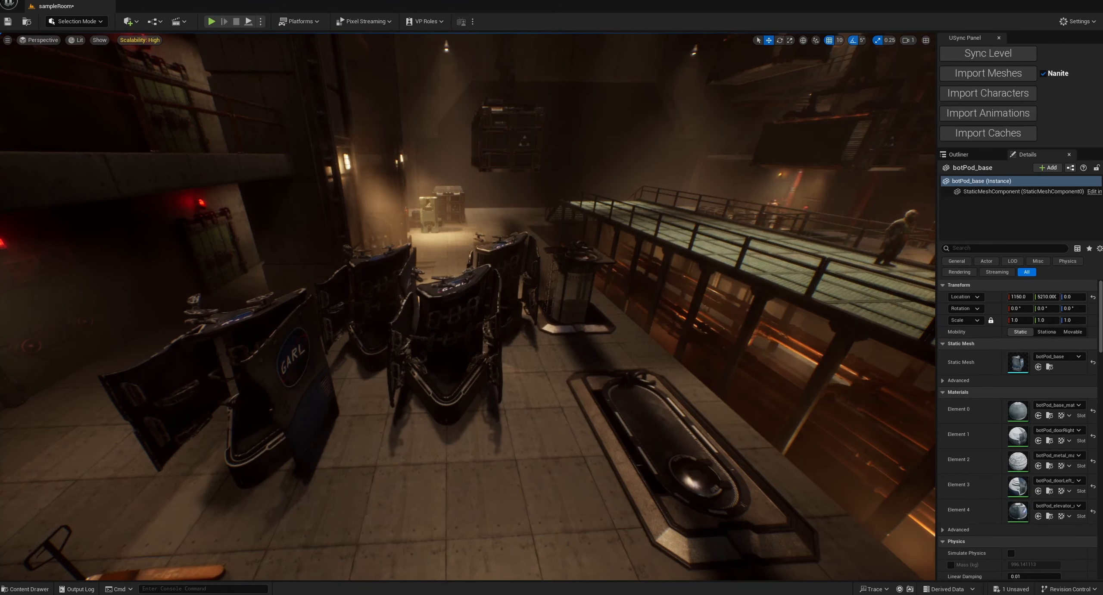
key(f)
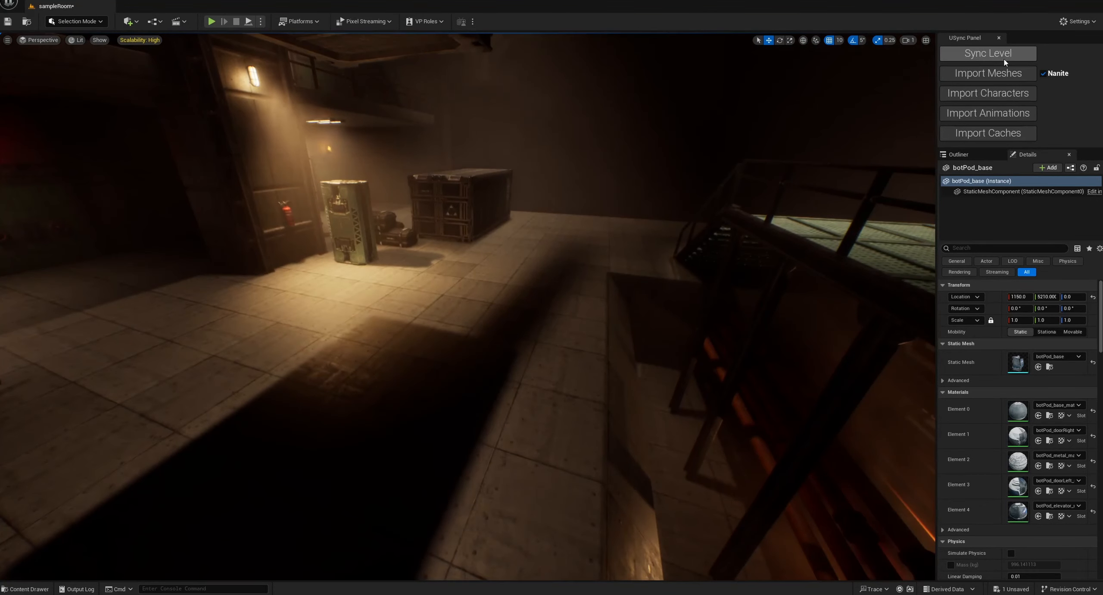
click(992, 56)
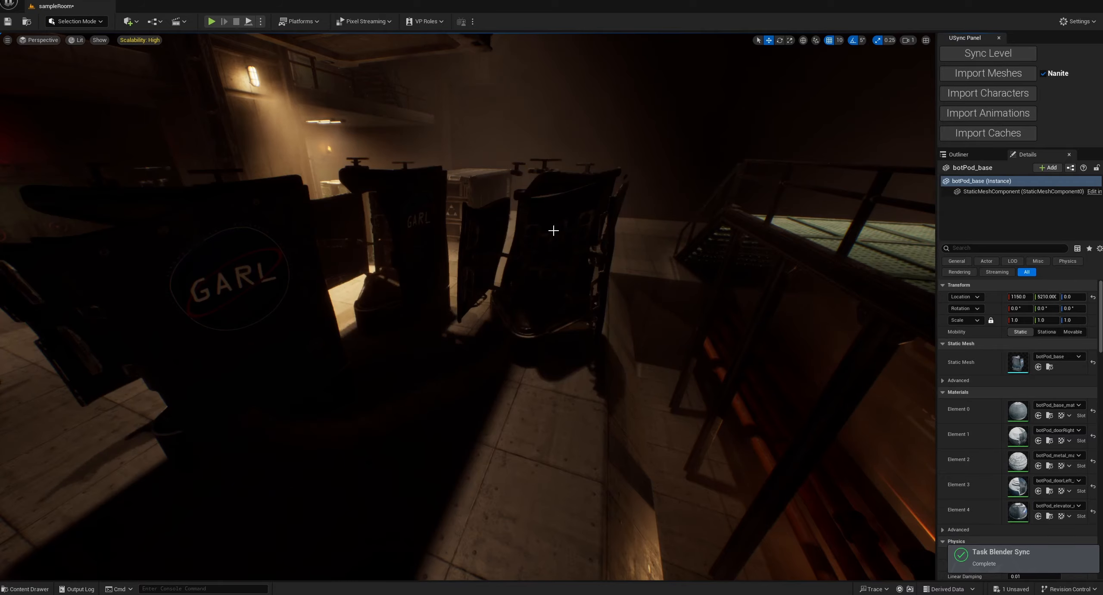
right_drag(468, 306, 411, 188)
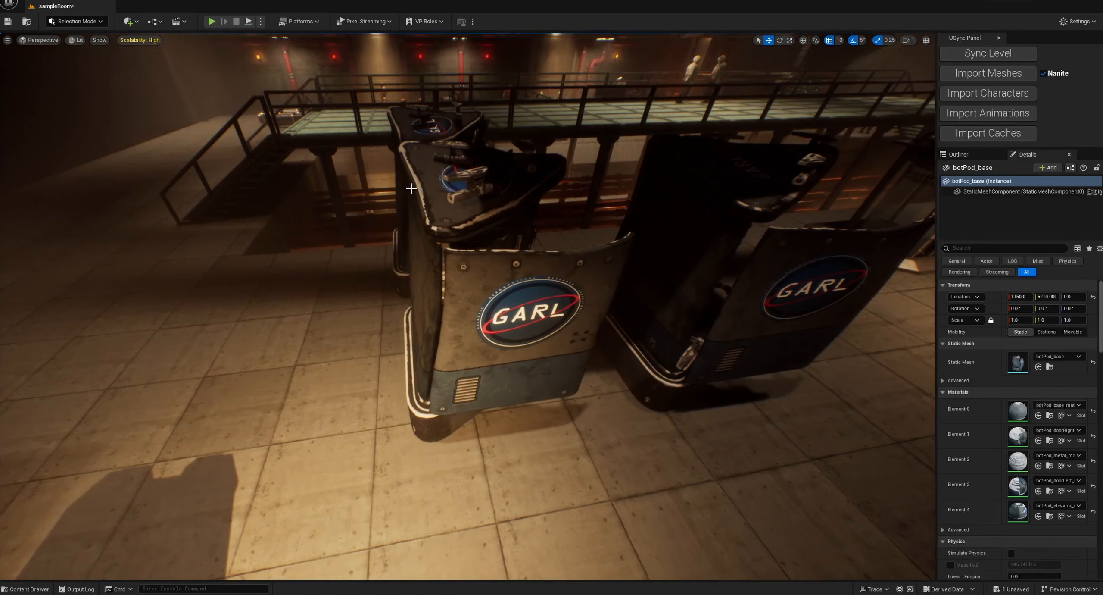
- Select the synced botPod_base.004 and locate its static mesh asset in the project content
click(533, 357)
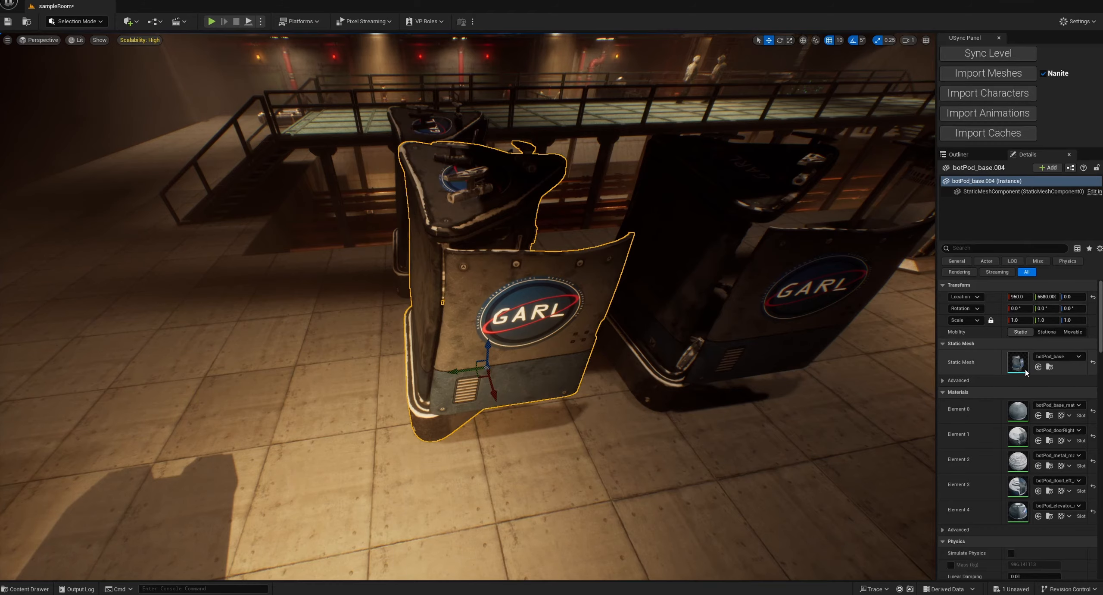
click(1050, 367)
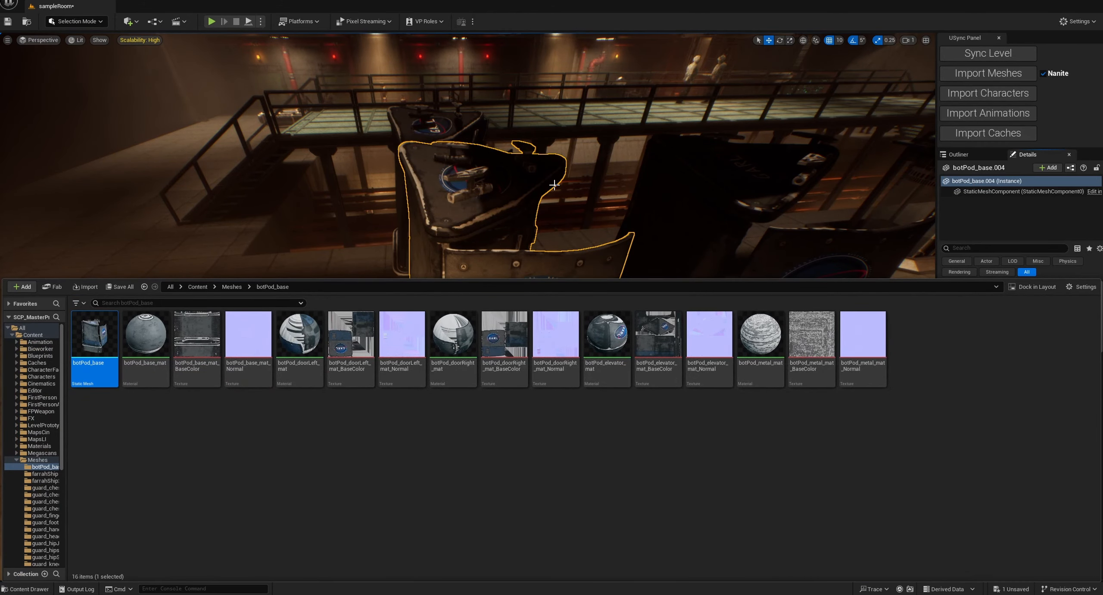
key(f)
right_drag(555, 238, 647, 207)
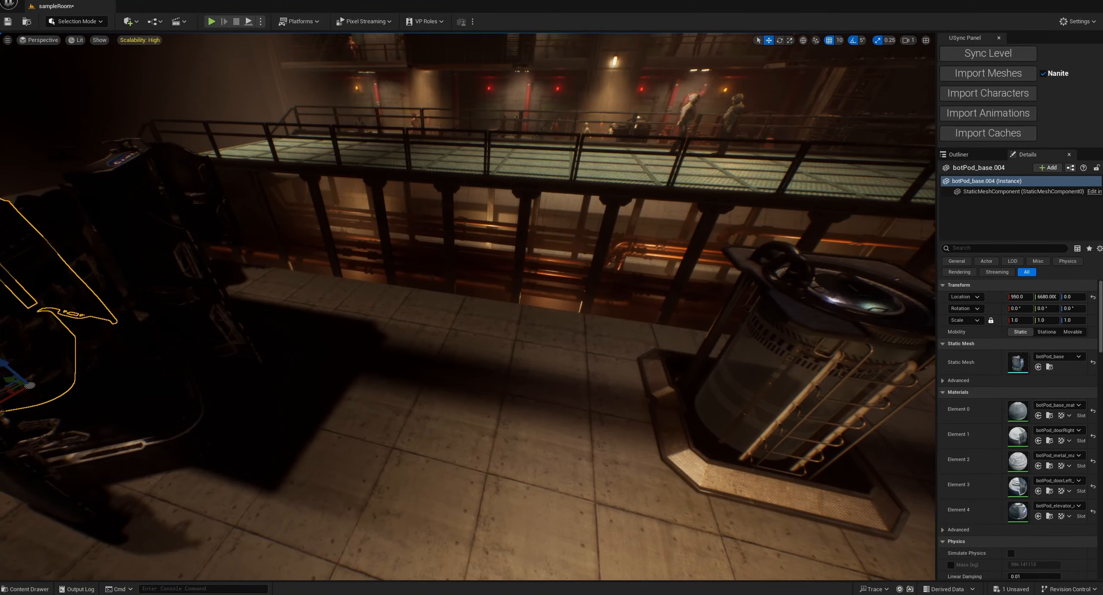
- Switch to Blender and select the upright SM_Box_06 prop beside the pods
mouse_move(834, 594)
click(792, 561)
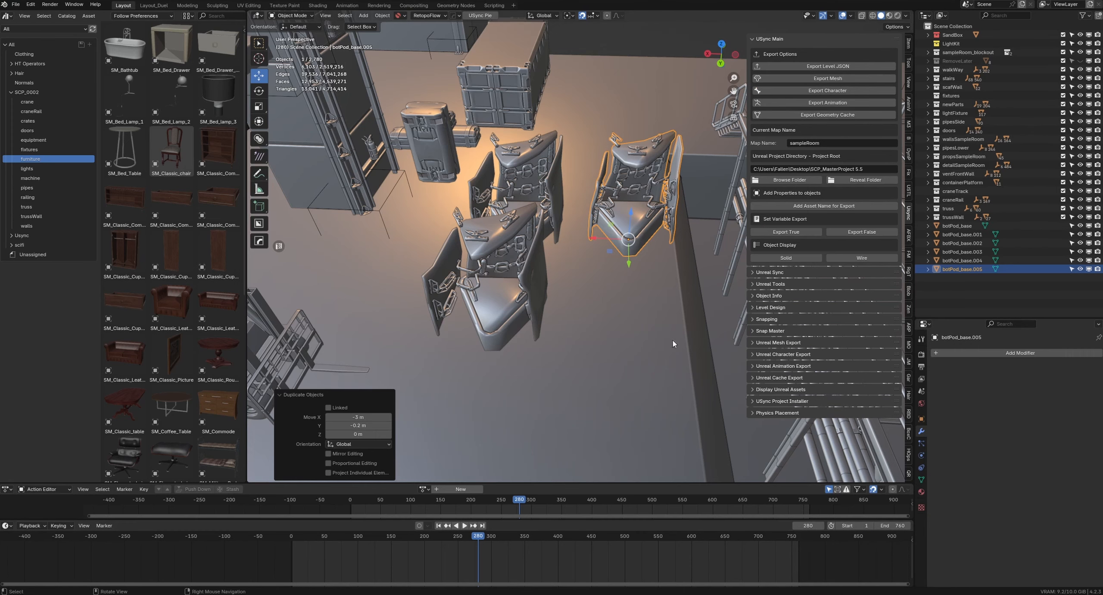
right_drag(552, 193, 528, 192)
click(400, 211)
right_drag(401, 211, 431, 216)
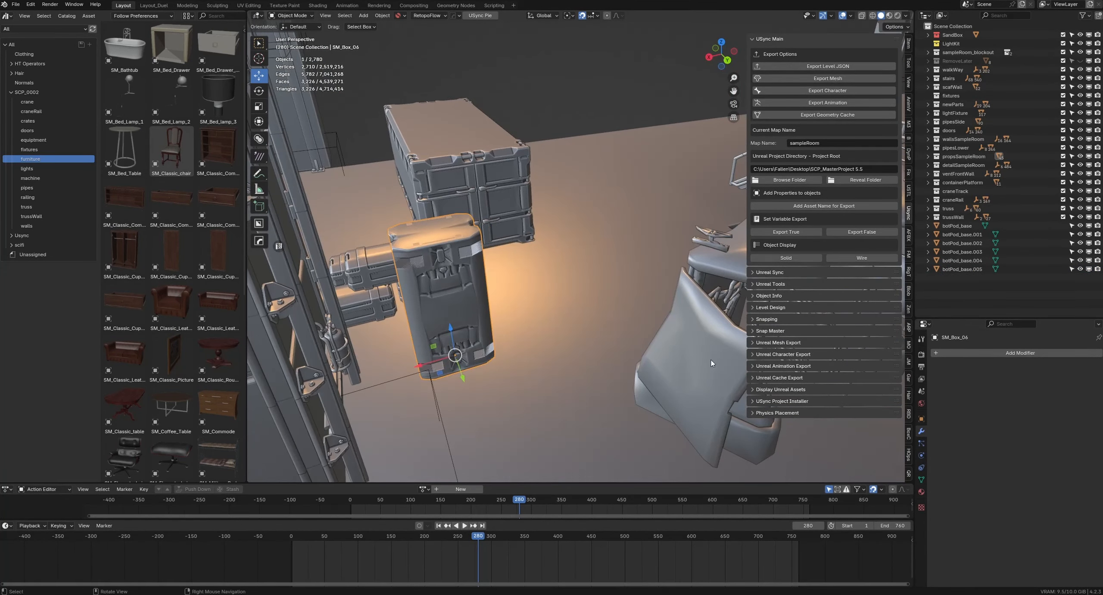
- Copy the assetName custom property of SM_Box_06 and paste it as the assetName of botPod_base.004
click(921, 419)
click(1048, 567)
key(ctrl+c)
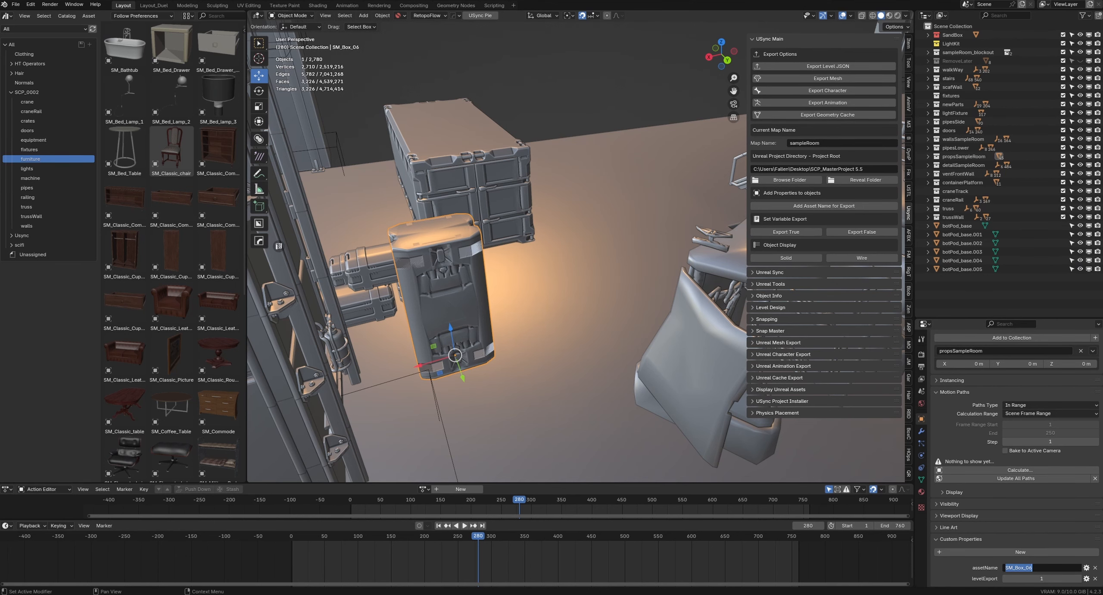
click(696, 354)
click(692, 360)
right_drag(693, 363, 701, 421)
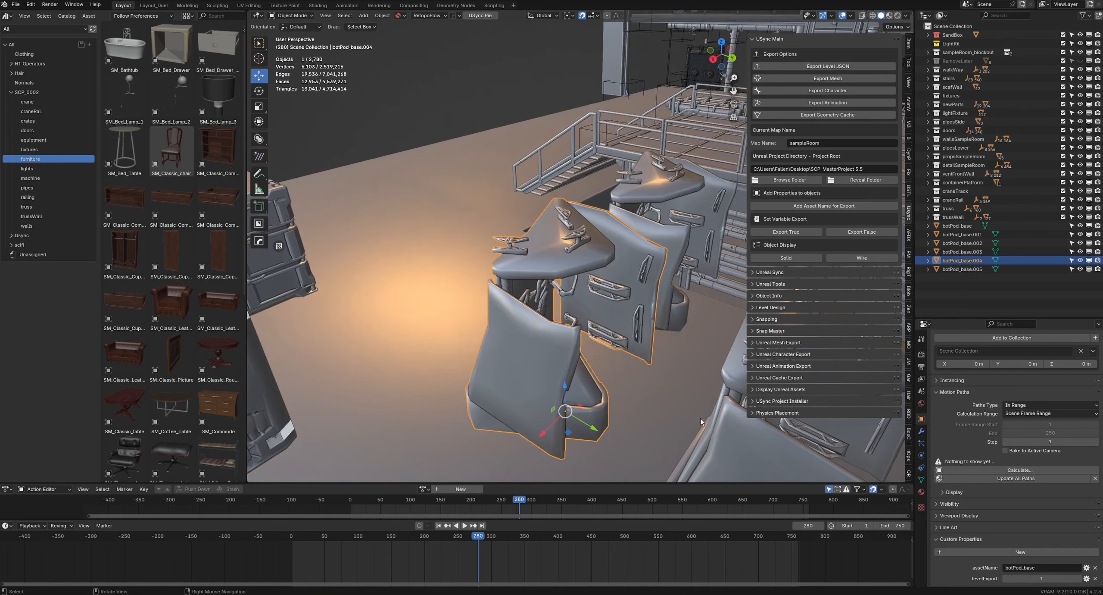
key(ctrl+v)
- Set the assetName custom property of botPod_base.005 to SM_Box_06
click(678, 233)
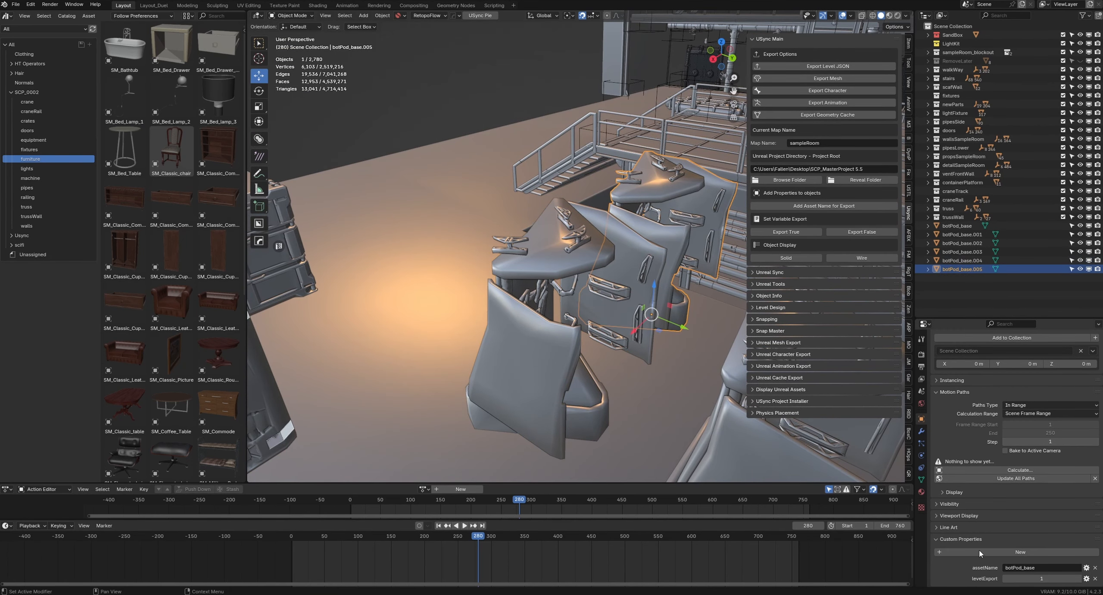
click(1041, 568)
key(ctrl+v)
key(Return)
- Set the assetName custom property of botPod_base.002 to SM_Box_06
key(KP_Decimal)
click(513, 317)
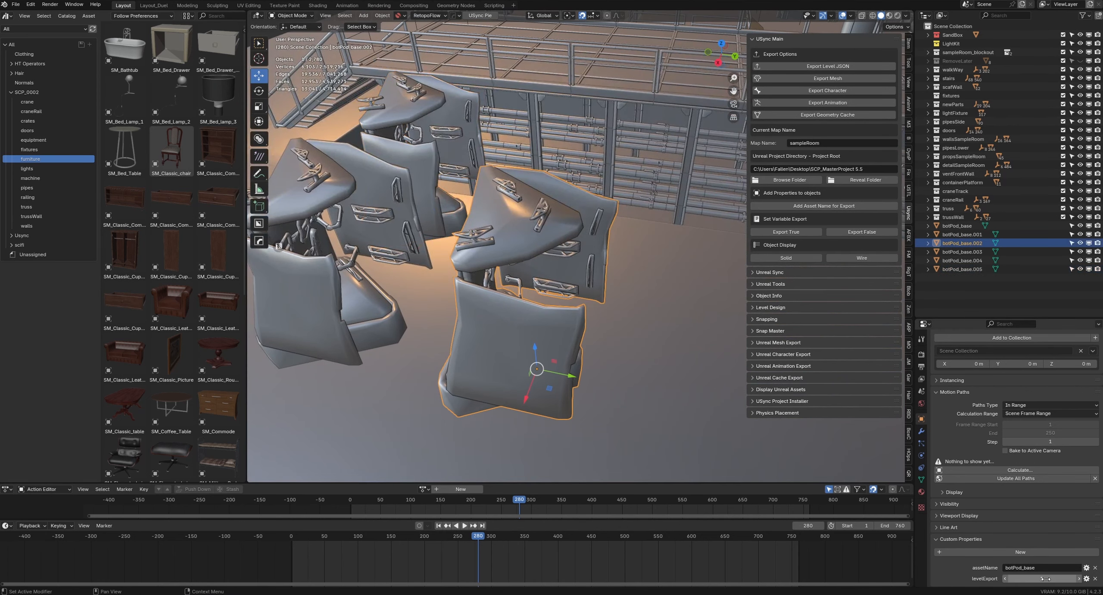
click(1049, 568)
key(ctrl+v)
key(Return)
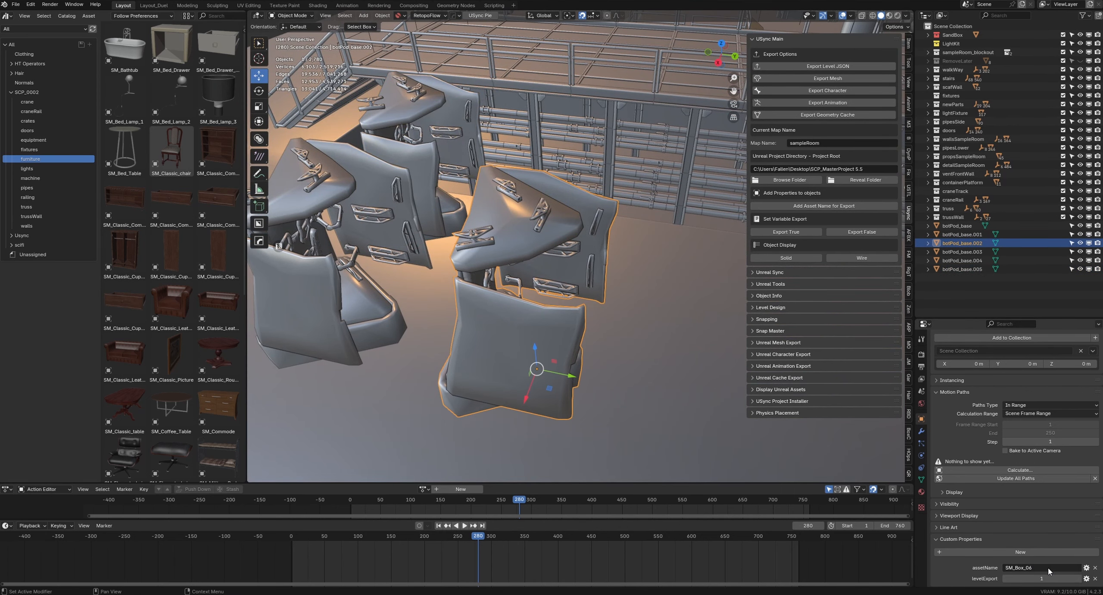
- Export the level JSON with the reassigned asset names, then switch to Unreal Engine and sync the level
click(852, 65)
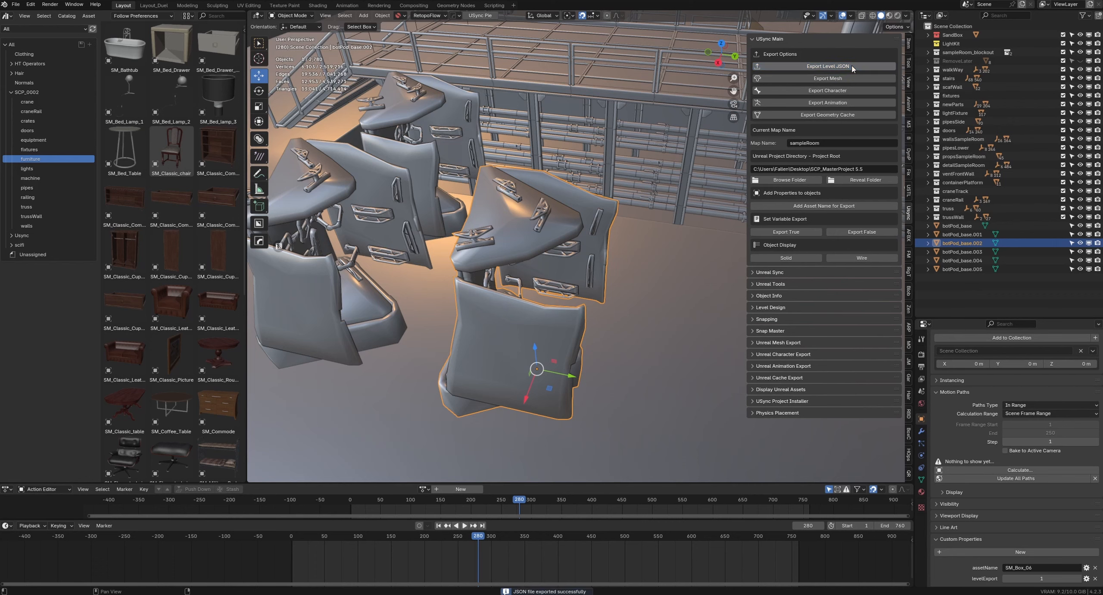
key(alt+Tab)
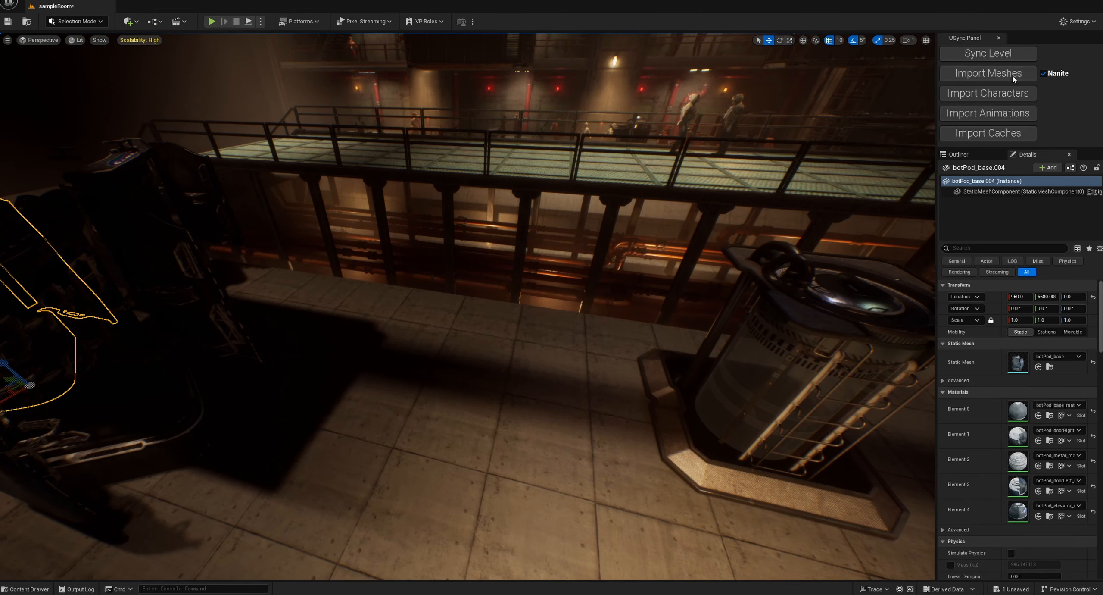
click(1005, 54)
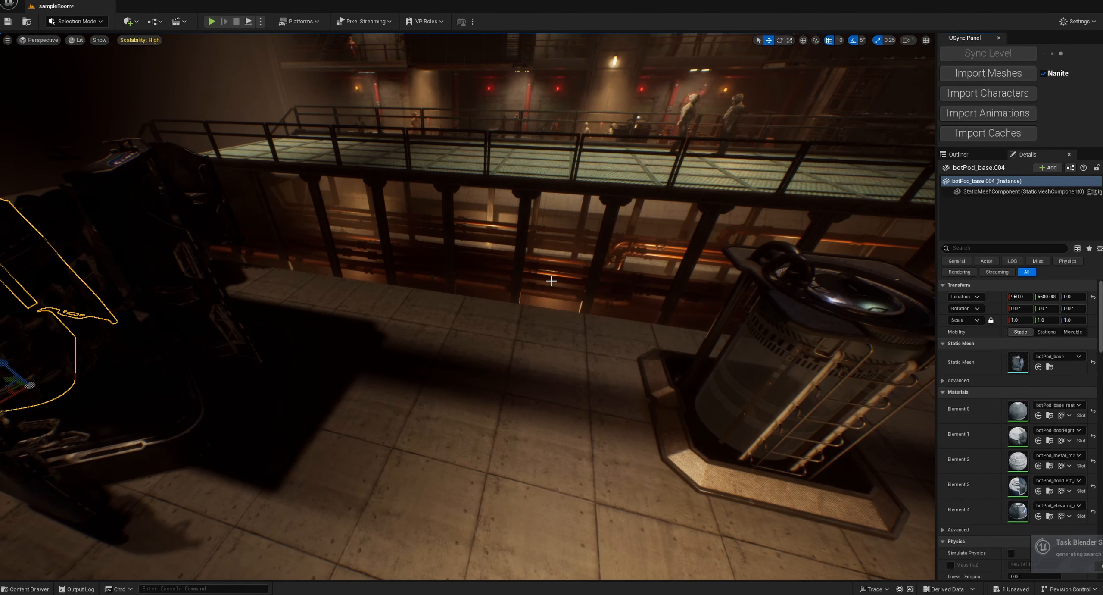
right_click(423, 265)
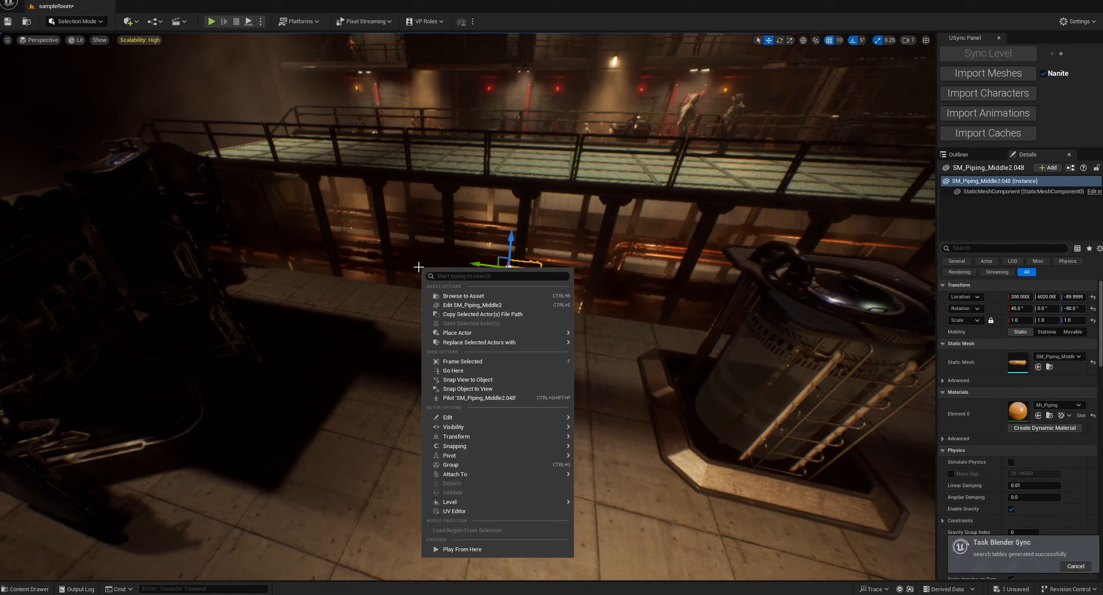
key(Escape)
key(f)
right_drag(423, 265, 452, 219)
key(w)
key(s)
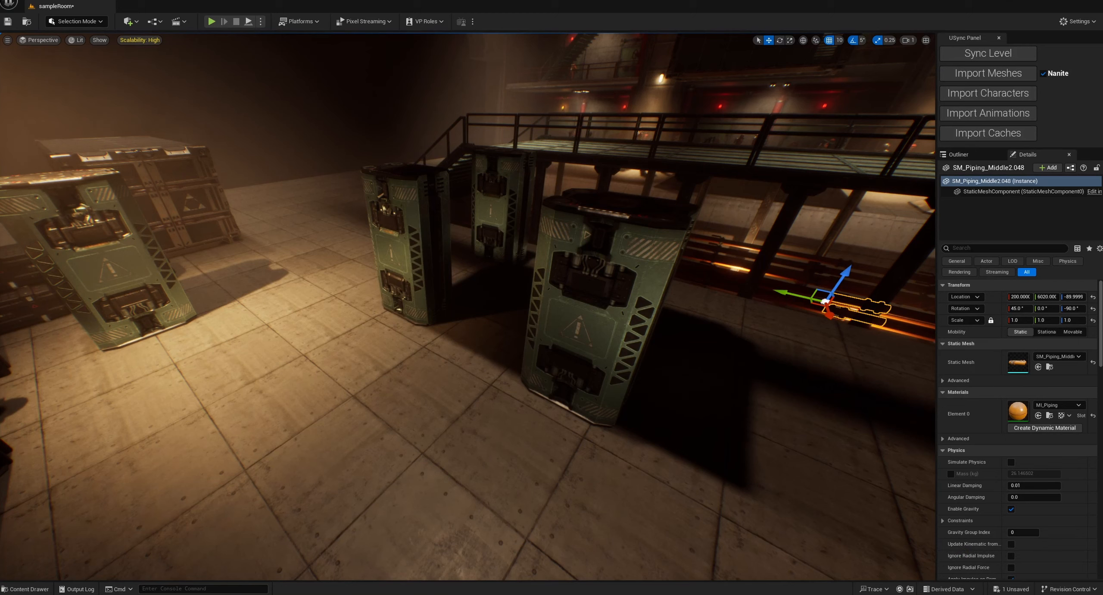
- Switch to Blender and examine the botPod_base copies with the reassigned asset name from several sides
mouse_move(833, 593)
click(798, 571)
right_drag(638, 310, 617, 301)
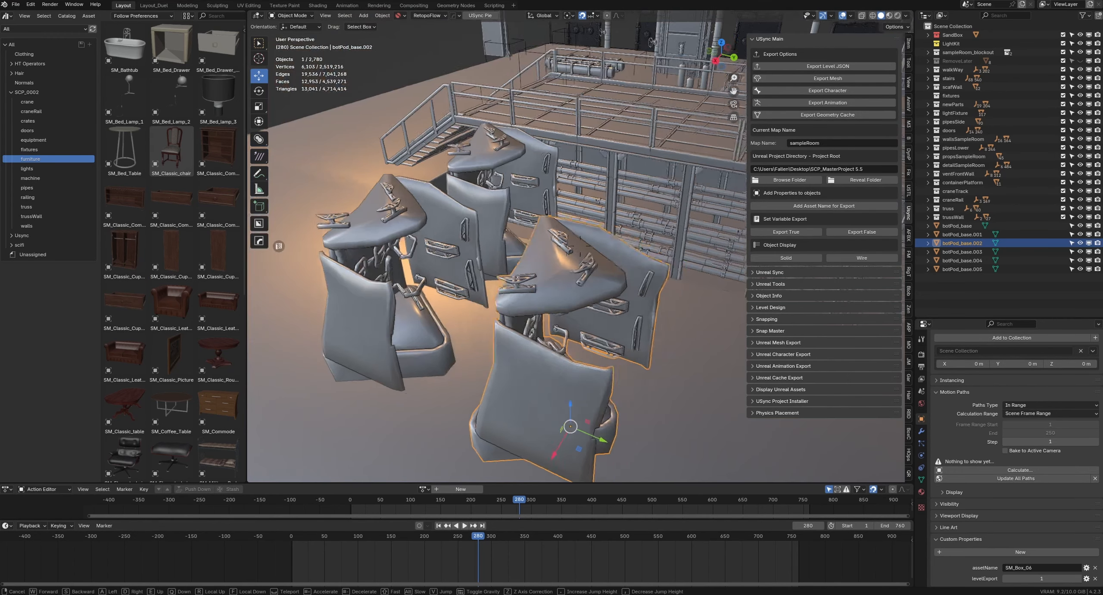
key(d)
right_drag(580, 246, 579, 289)
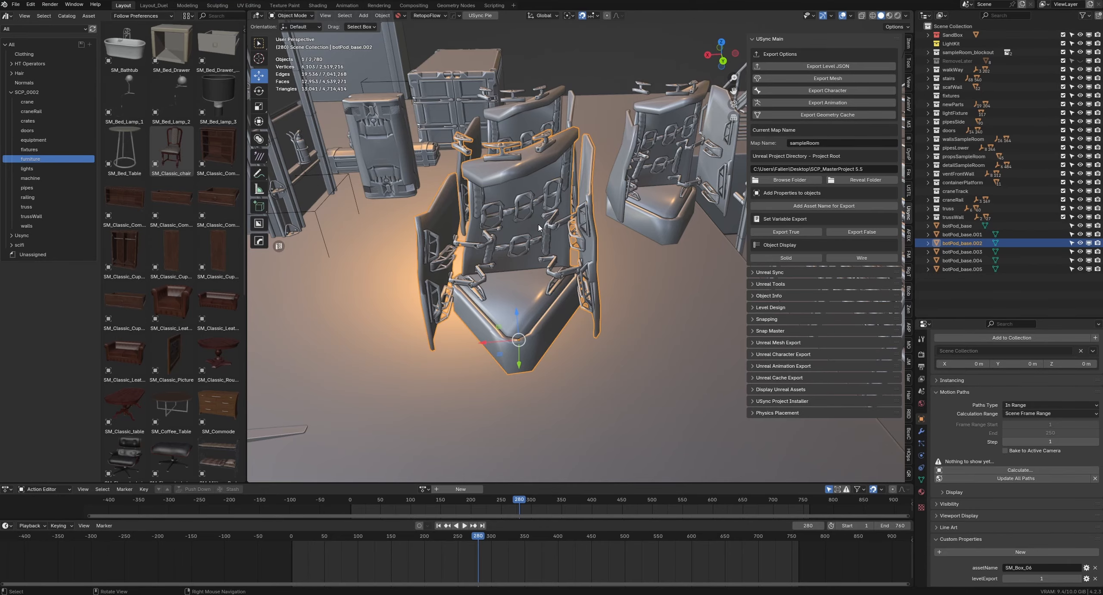
key(shift+grave)
key(e)
right_drag(544, 351, 544, 350)
key(w)
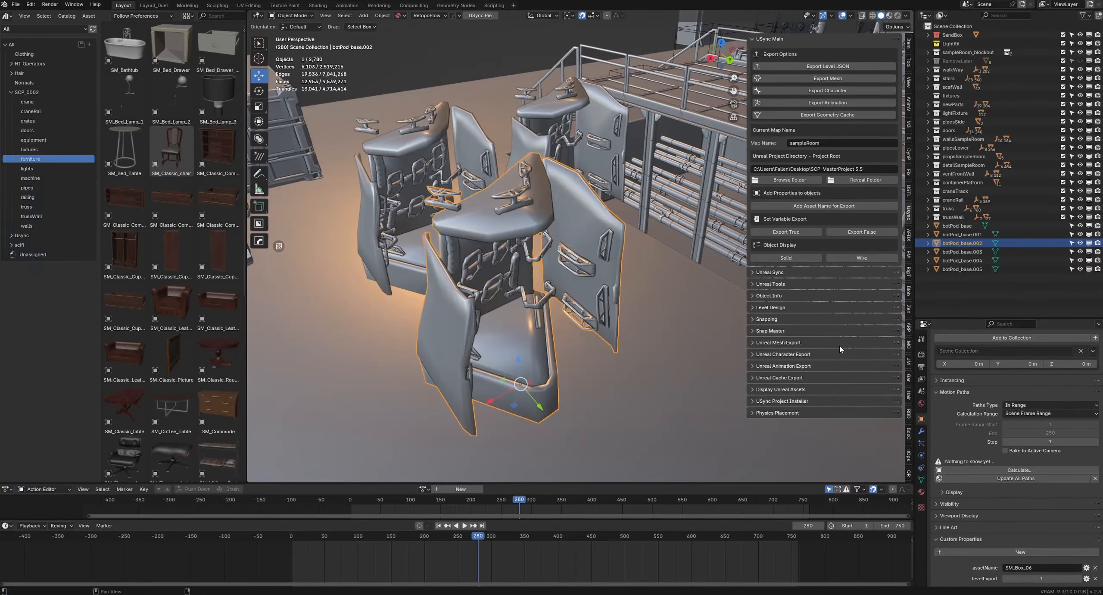
click(796, 343)
click(796, 343)
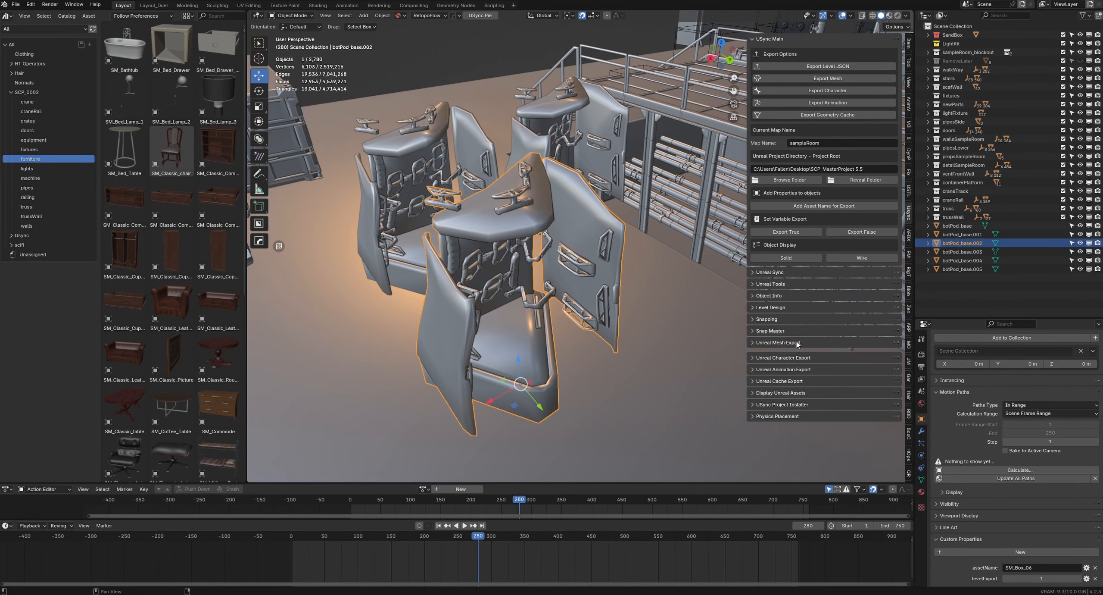
middle_drag(672, 357, 624, 349)
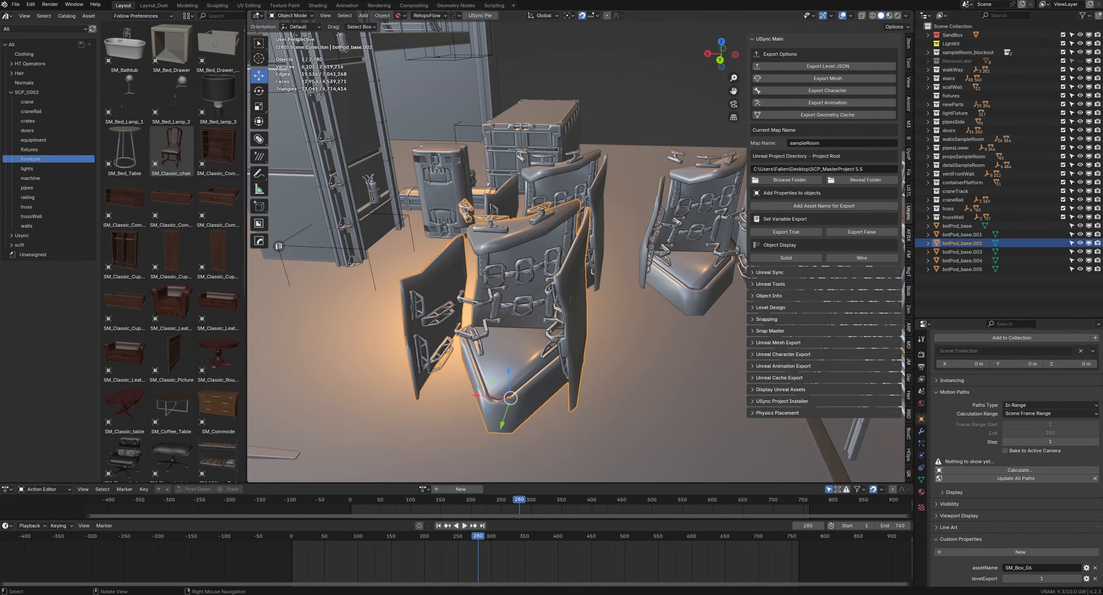
- Open sampleRoom.json from the Unreal project's usync\usync_json folder and examine the scene names, asset names and transforms of the botPod_base entries
drag(687, 25, 661, 107)
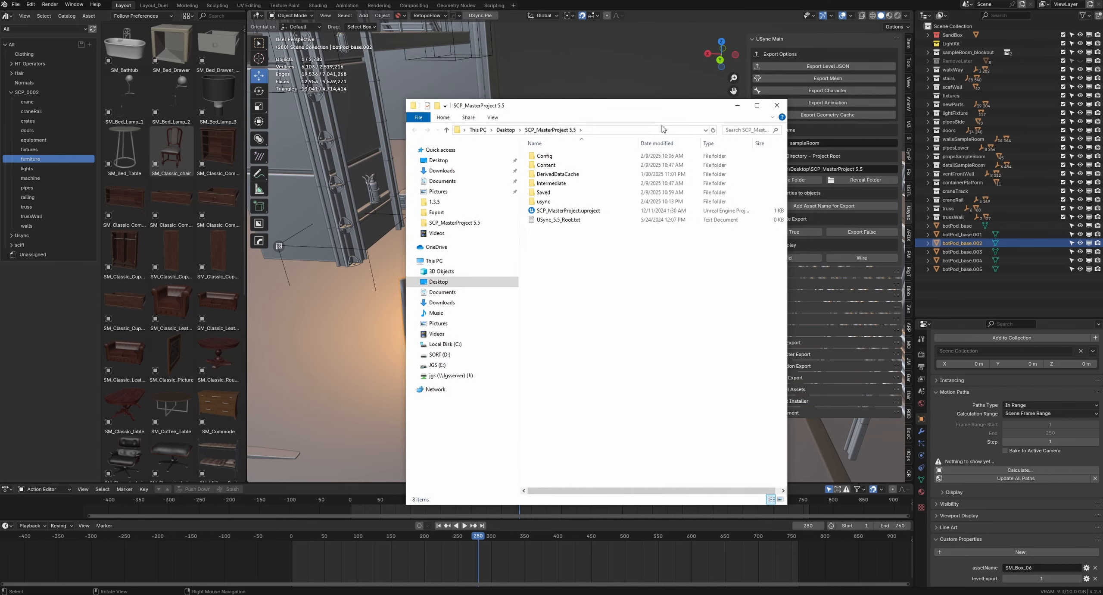
double_click(554, 201)
double_click(570, 186)
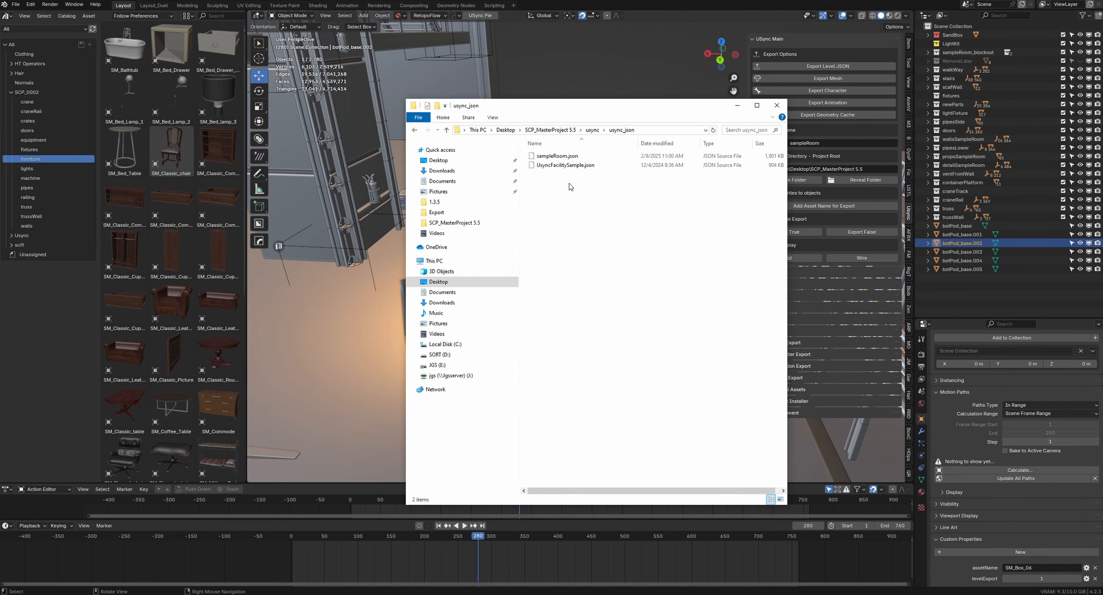
double_click(585, 157)
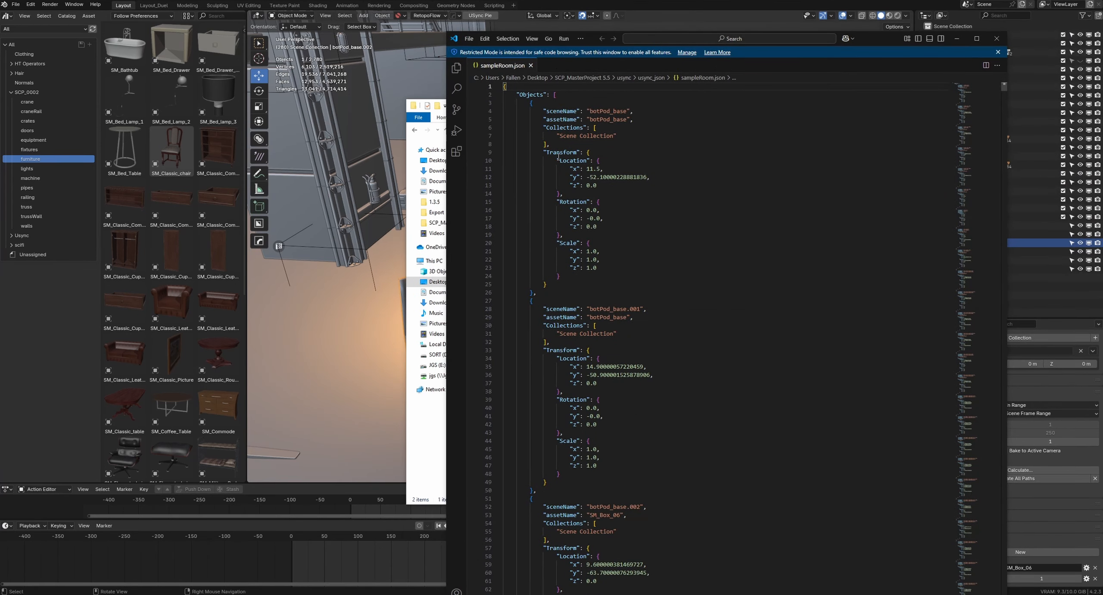
scroll(504, 155, down, 20)
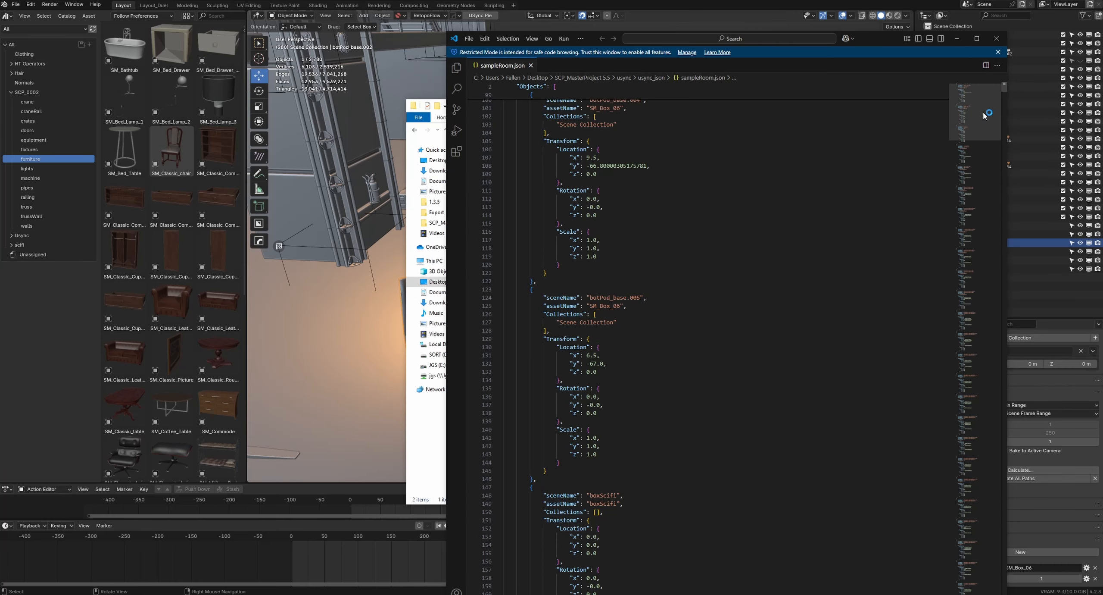
drag(1005, 89, 997, 69)
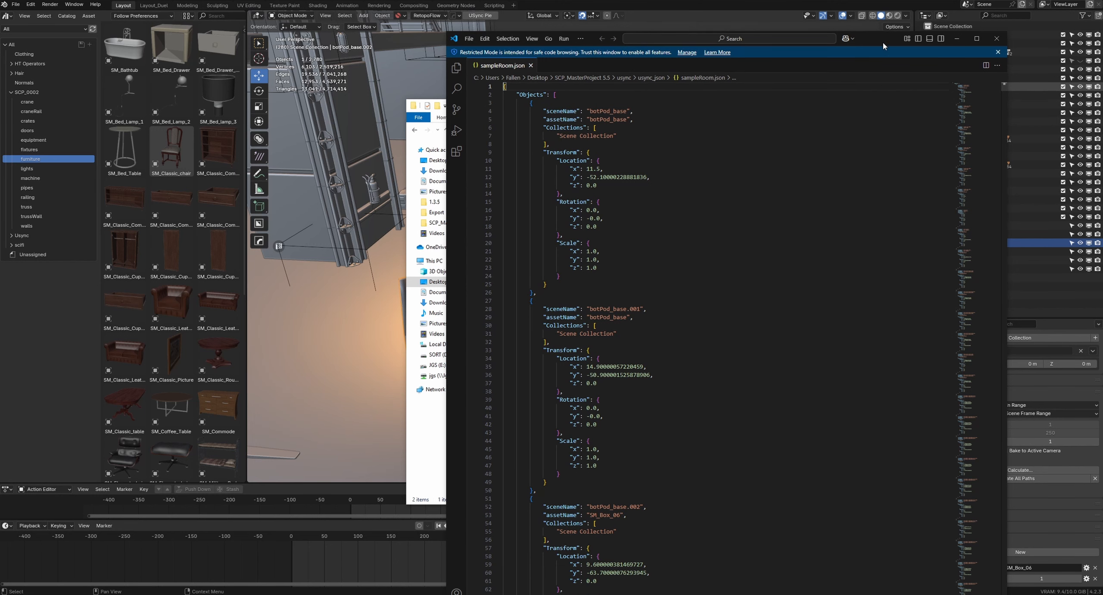
drag(883, 46, 748, 47)
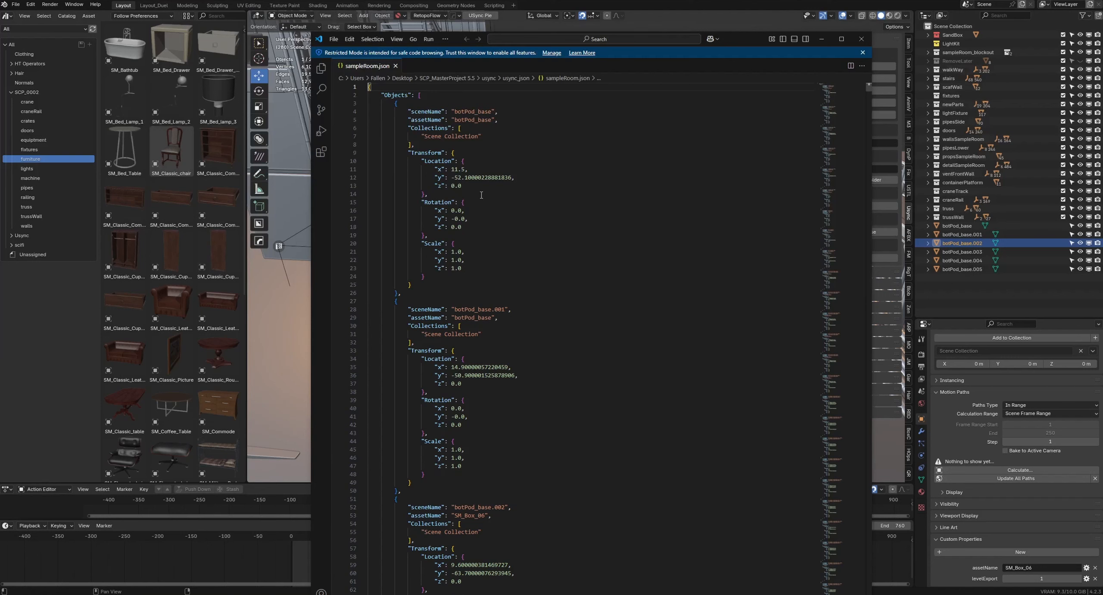